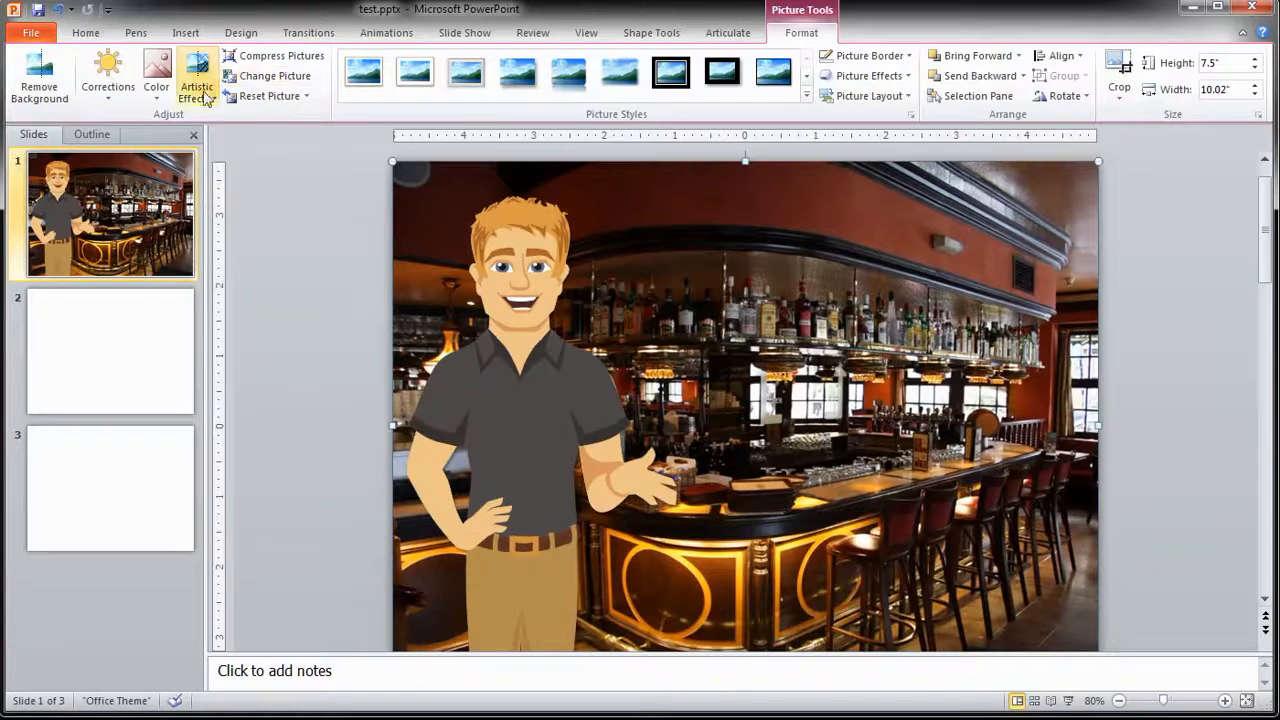
# - Apply the Cutout artistic effect to the bar photo on slide 1, using 5 shades and 32% transparency
pyautogui.click(219, 90)
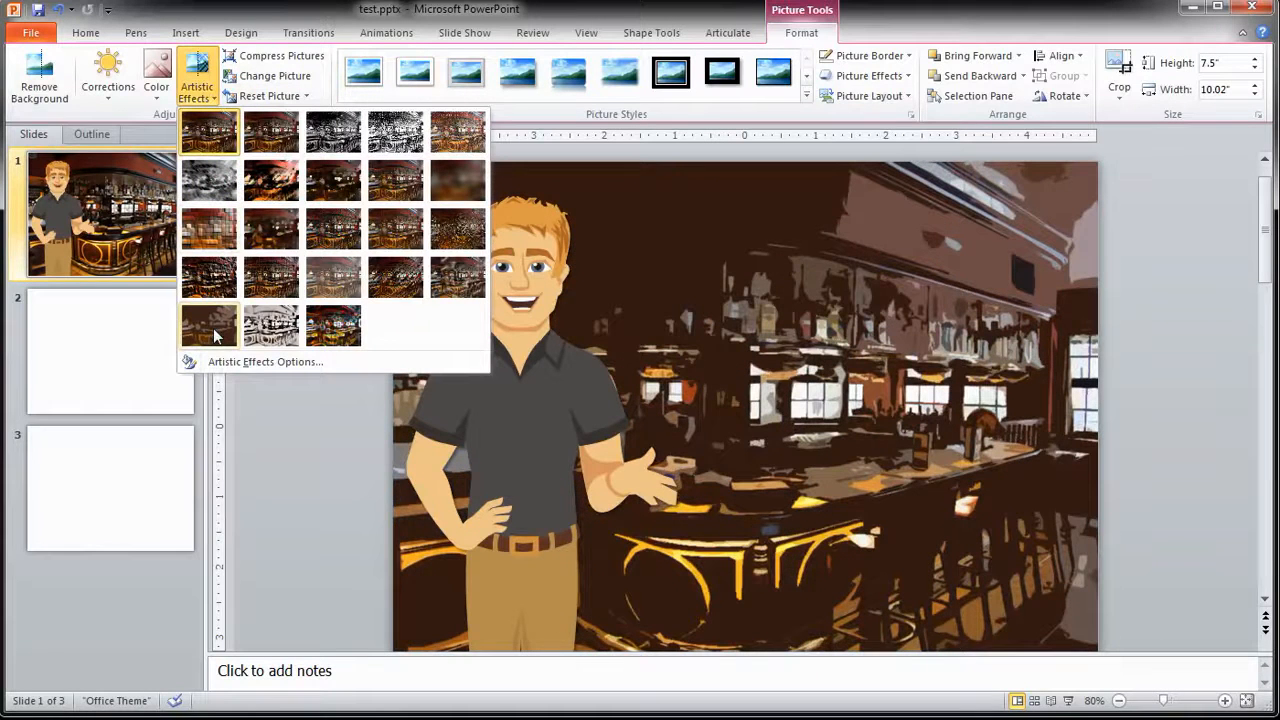
pyautogui.click(214, 335)
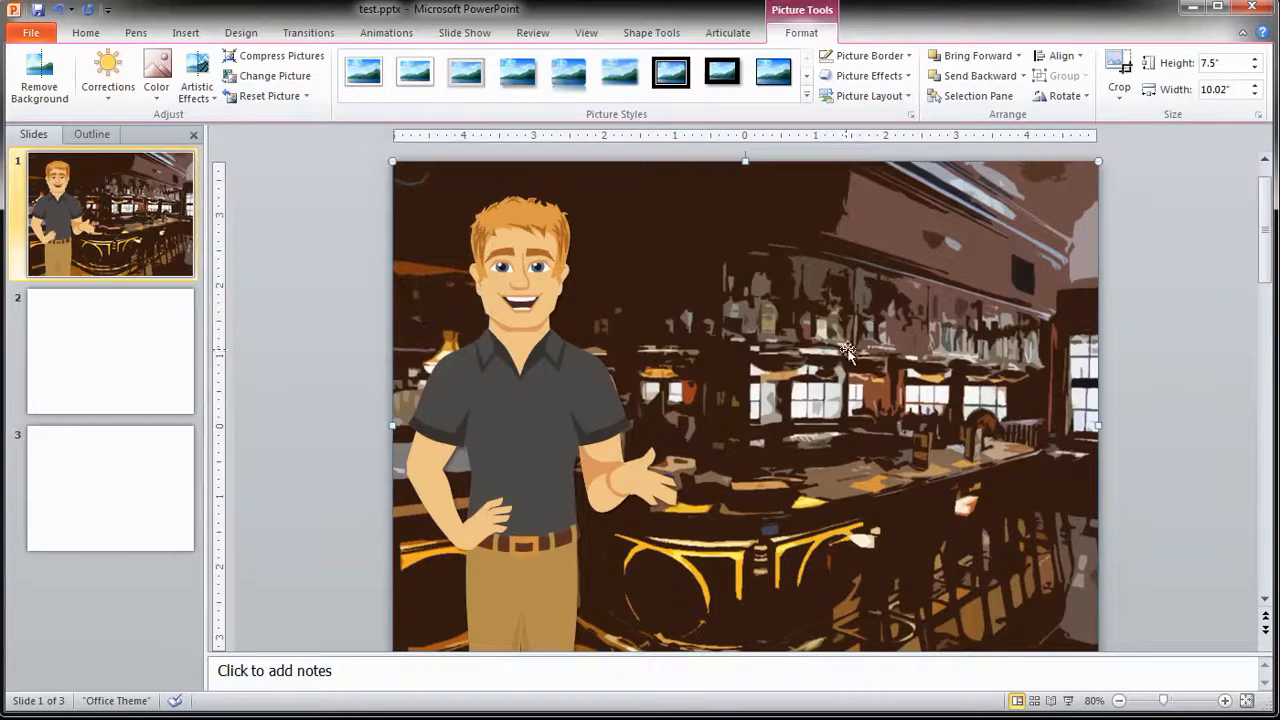
pyautogui.rightClick(773, 304)
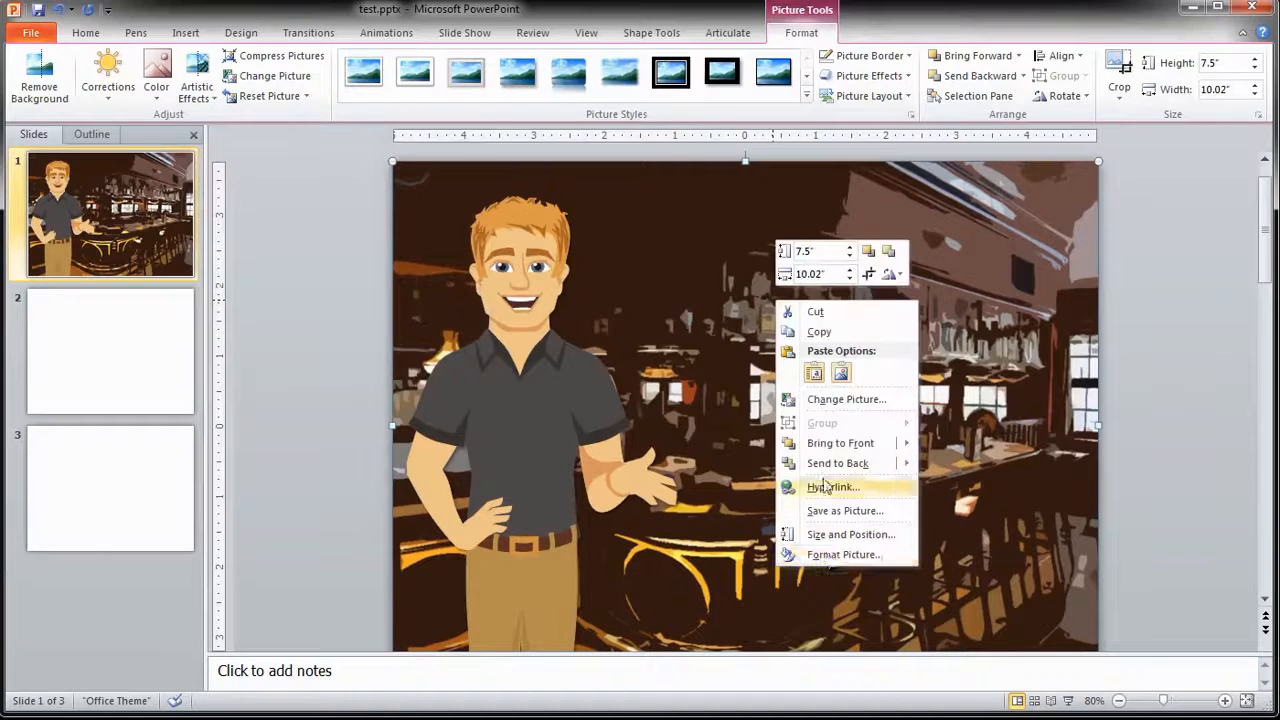
pyautogui.click(830, 555)
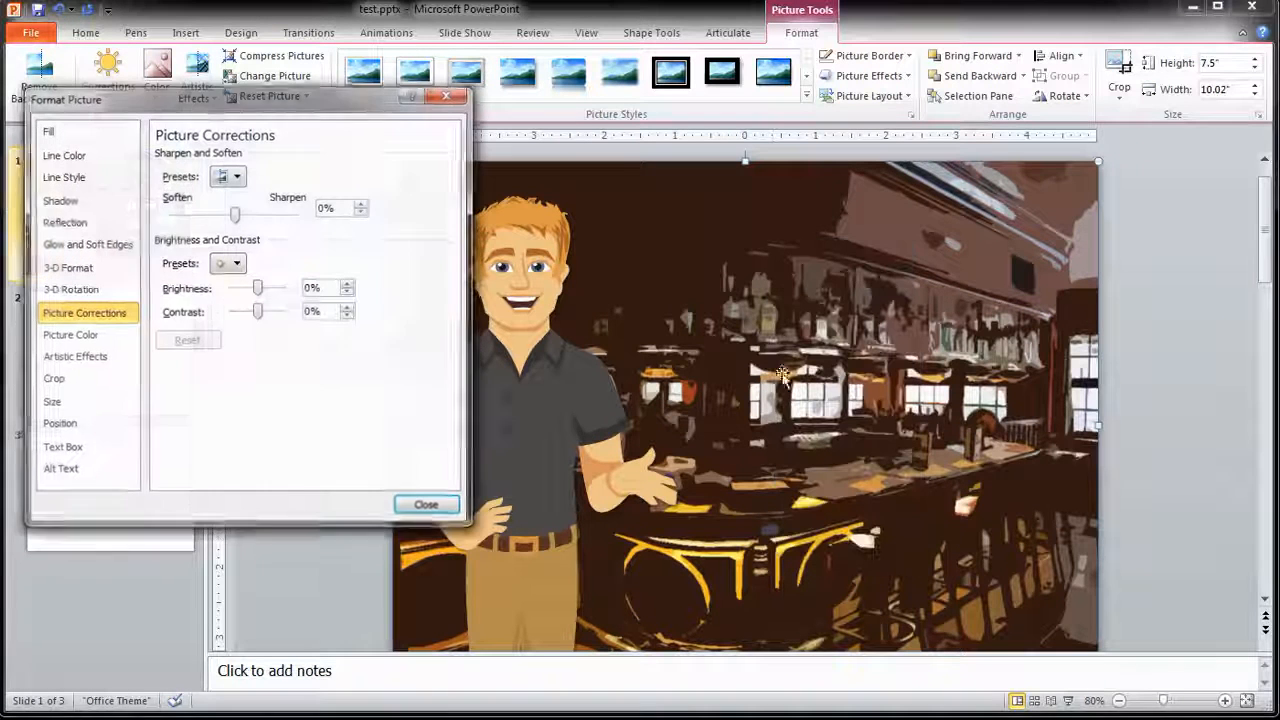
pyautogui.click(83, 360)
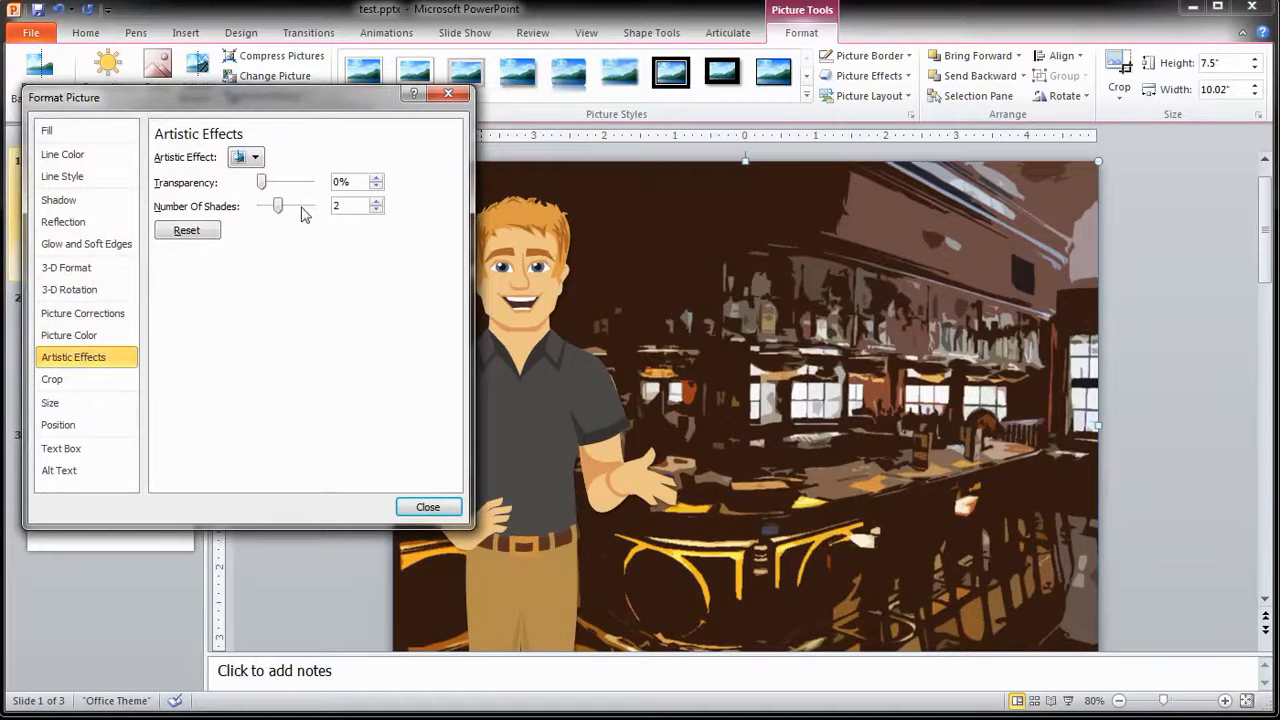
pyautogui.click(376, 201)
pyautogui.click(376, 201)
pyautogui.click(376, 201)
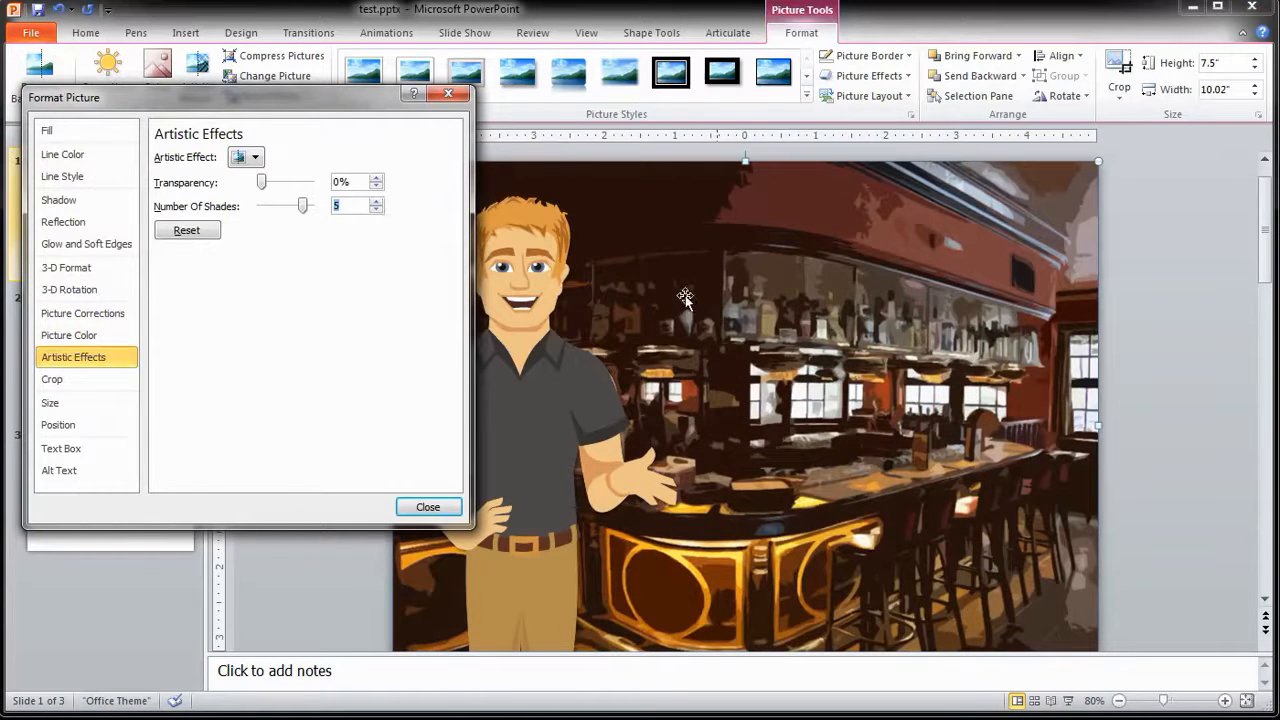
pyautogui.moveTo(262, 181); pyautogui.dragTo(280, 189)
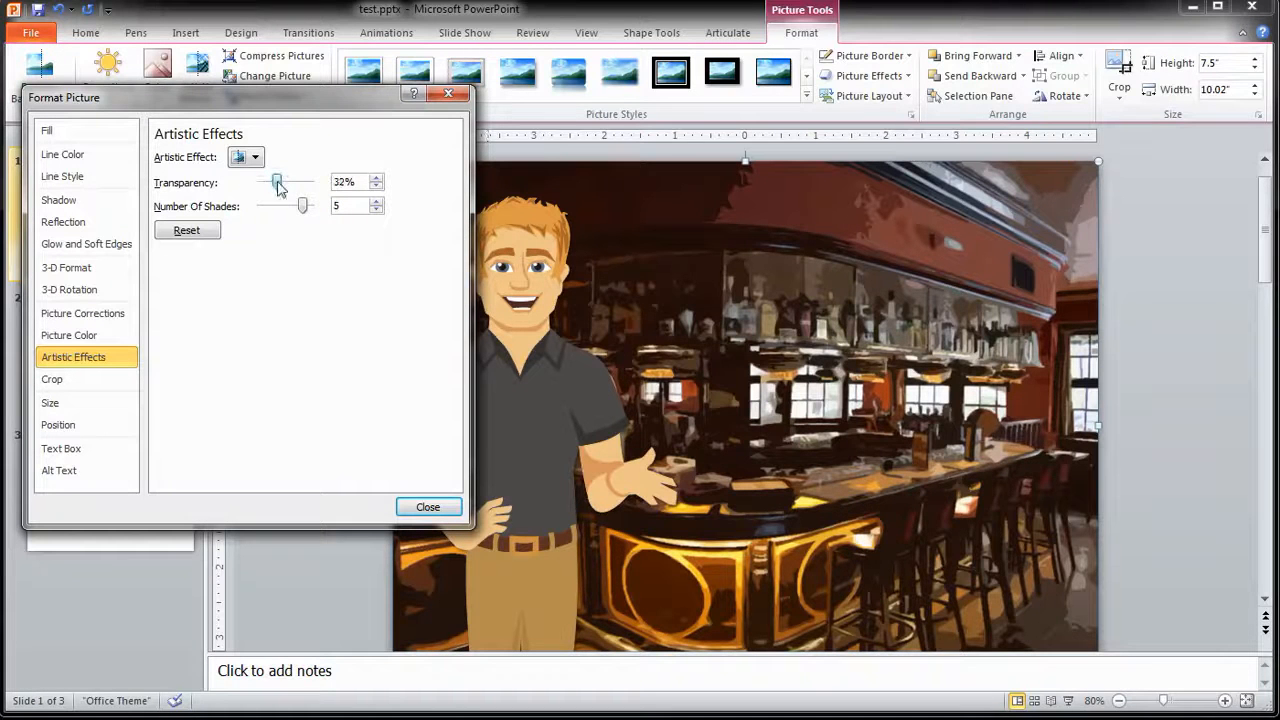
pyautogui.click(424, 507)
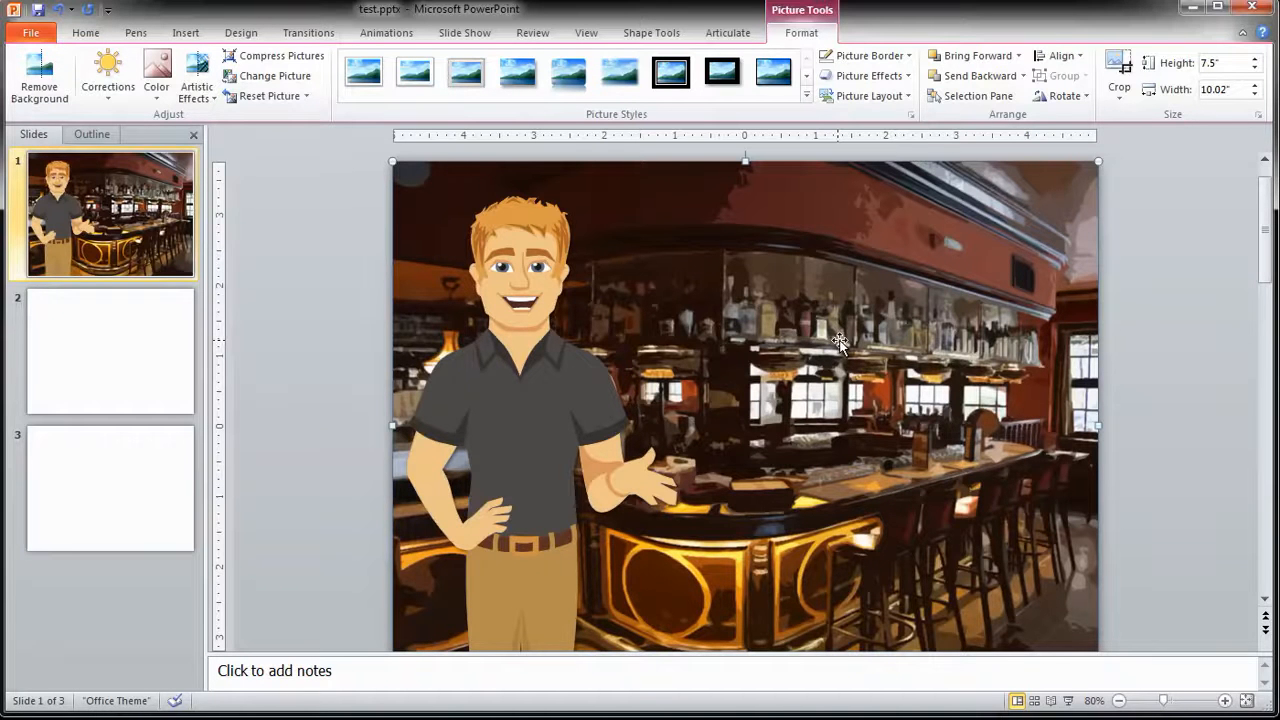
# - Copy the bar photo from slide 1 and paste it onto slide 2
pyautogui.rightClick(732, 288)
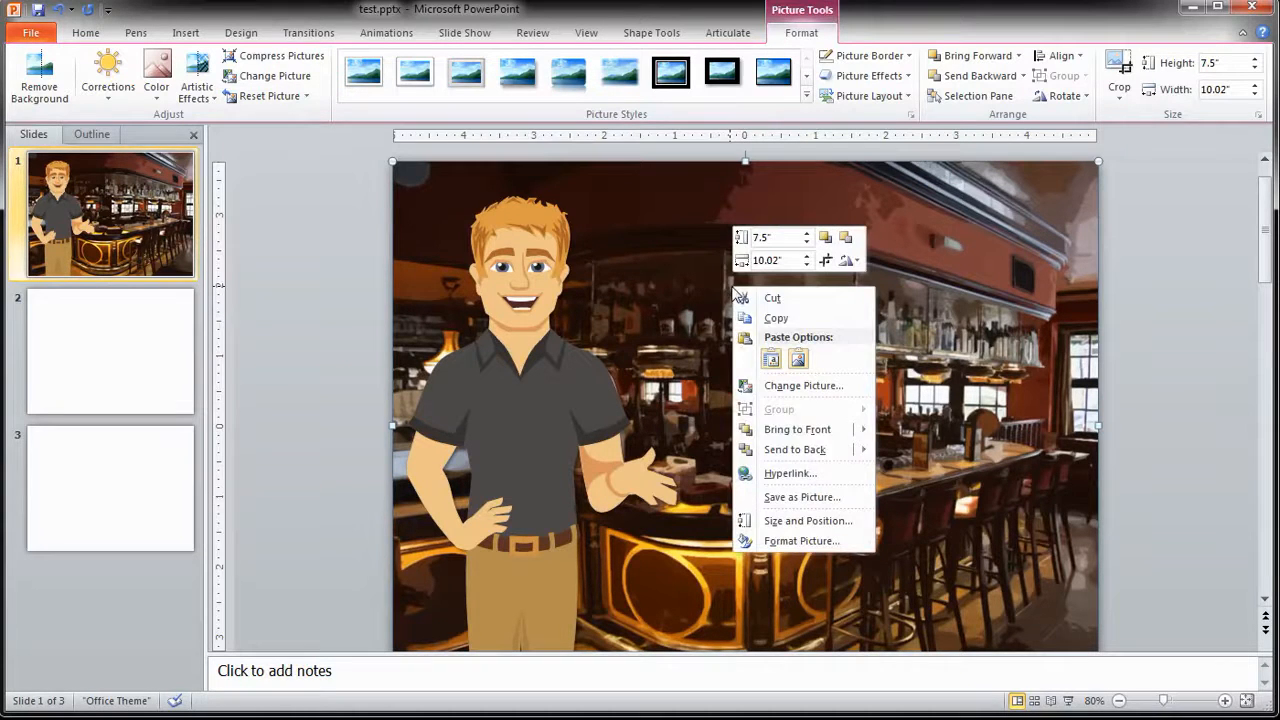
pyautogui.click(772, 319)
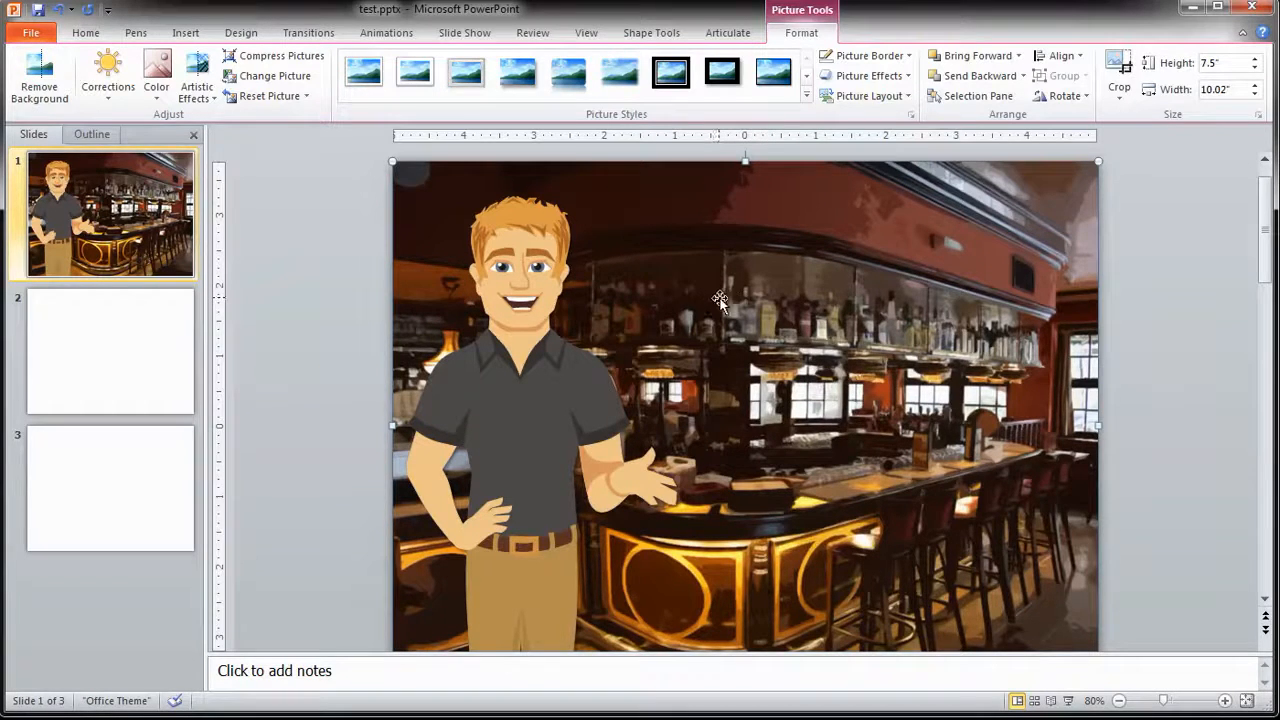
pyautogui.click(114, 349)
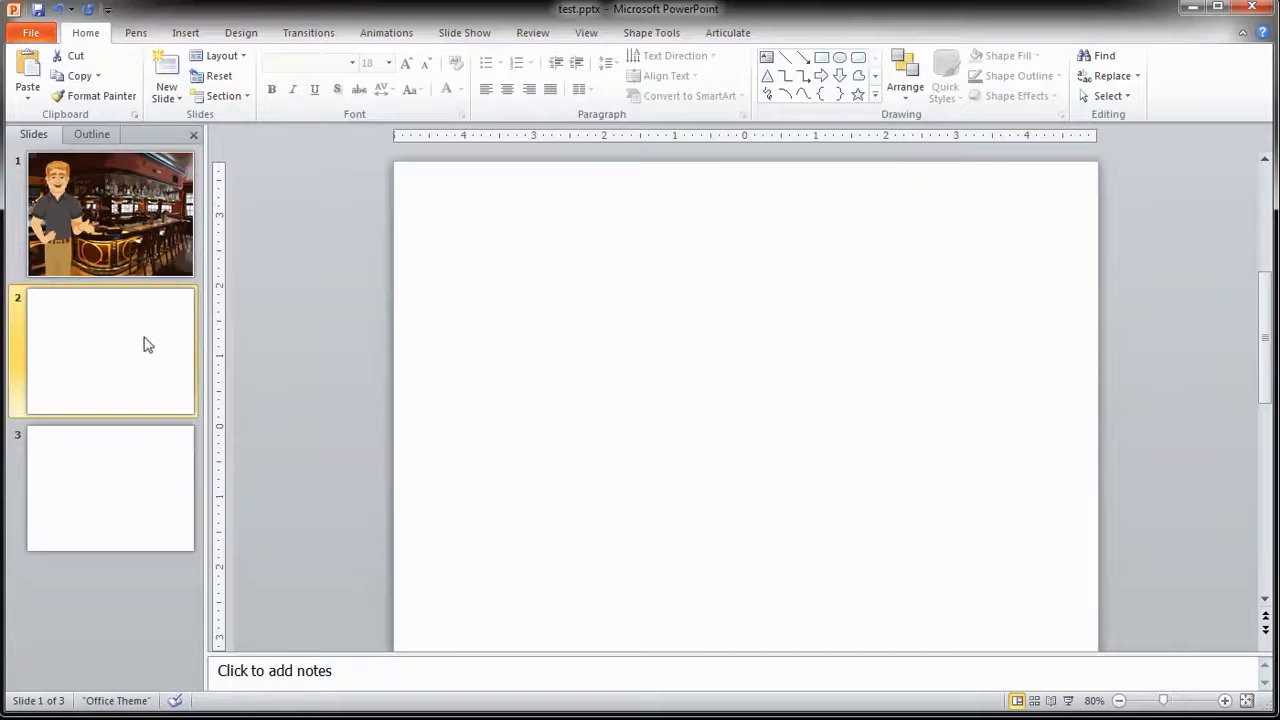
pyautogui.rightClick(298, 325)
pyautogui.click(362, 394)
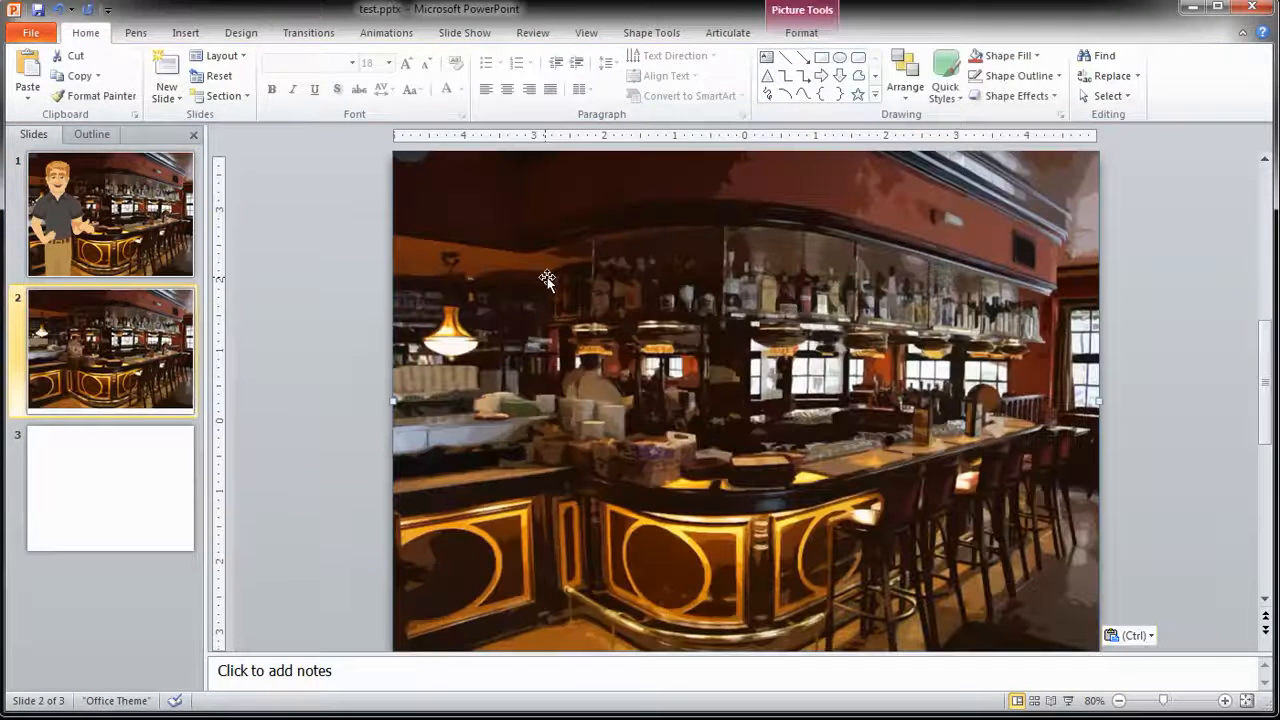
# - Apply the Blur artistic effect to the bar photo on slide 2 and increase the blur strength
pyautogui.doubleClick(486, 214)
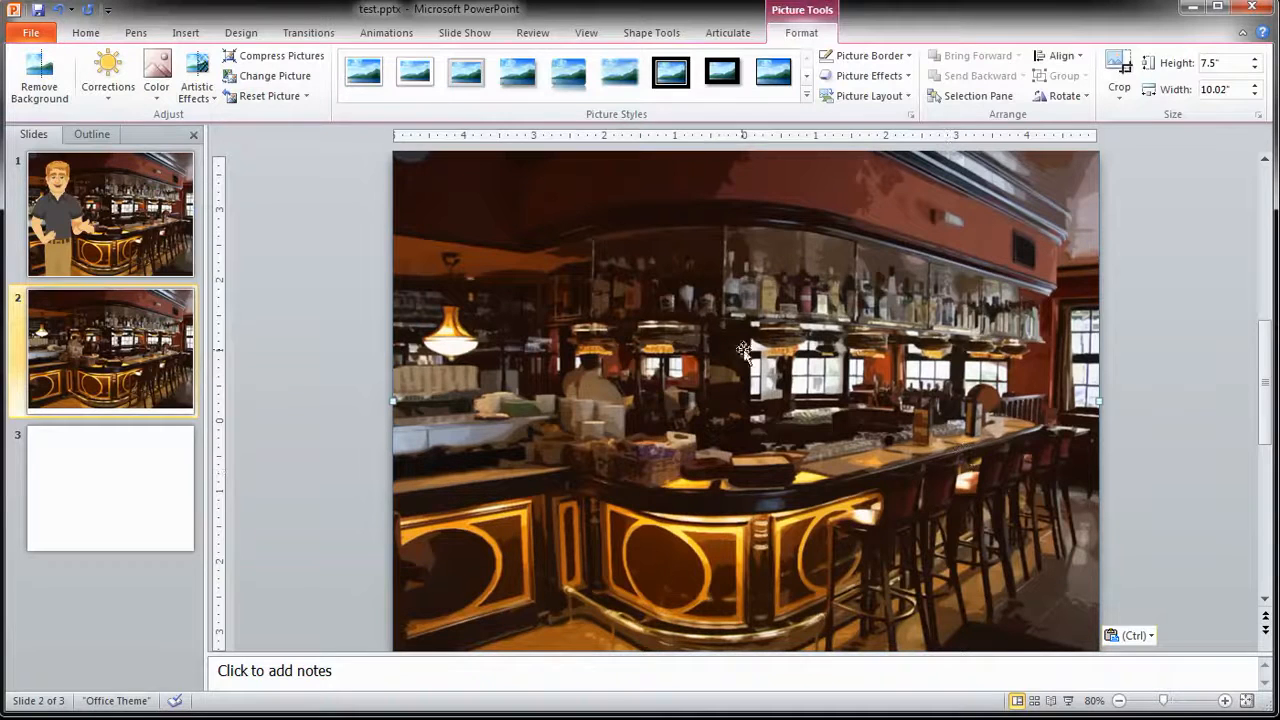
pyautogui.click(200, 92)
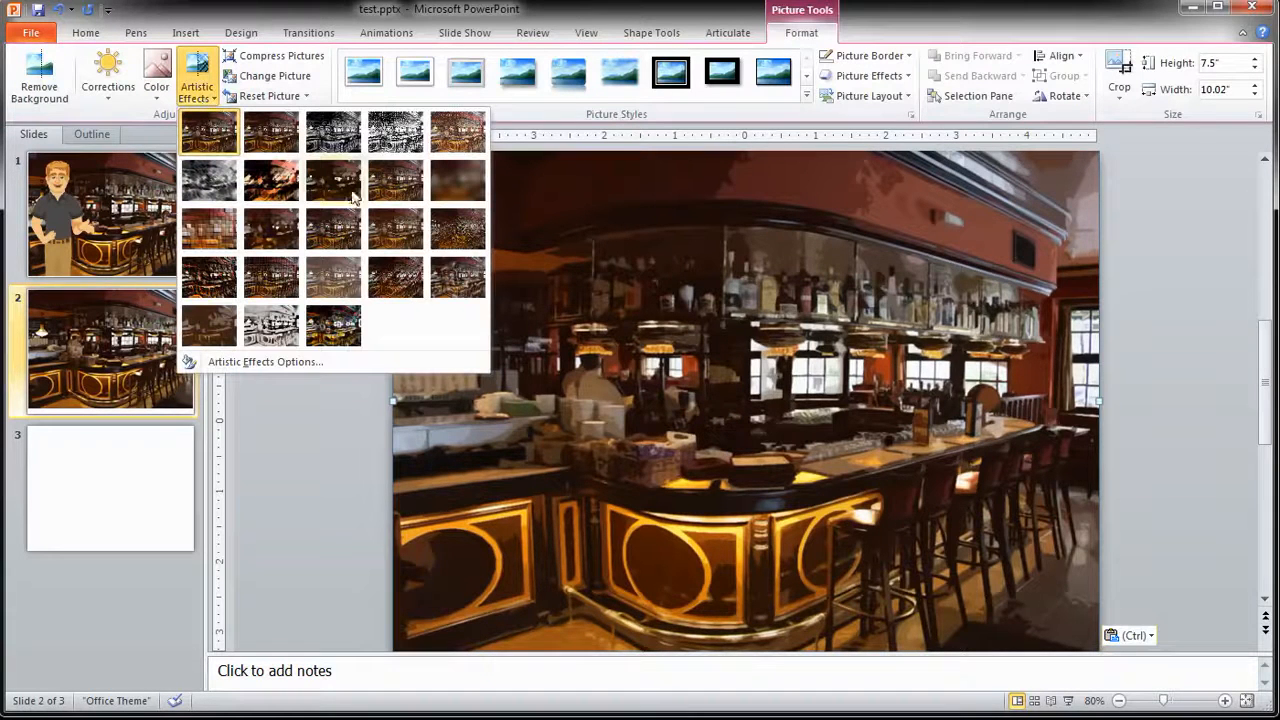
pyautogui.click(462, 180)
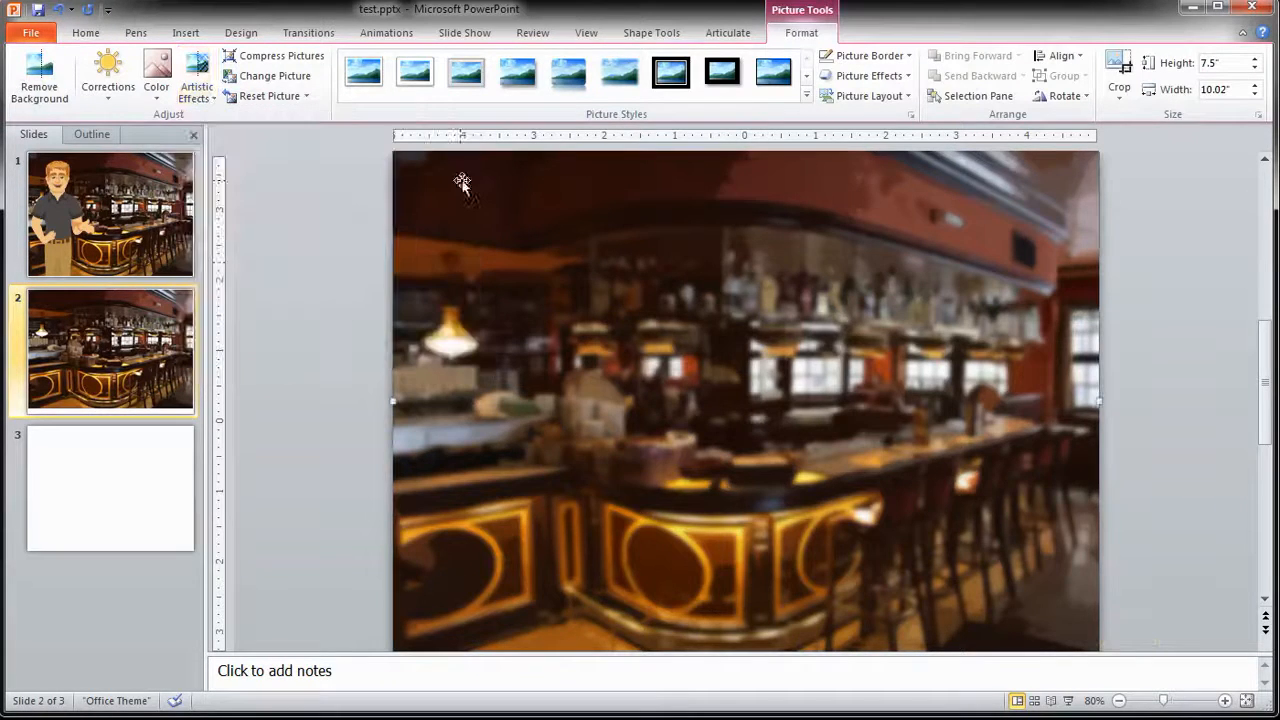
pyautogui.rightClick(582, 264)
pyautogui.click(651, 517)
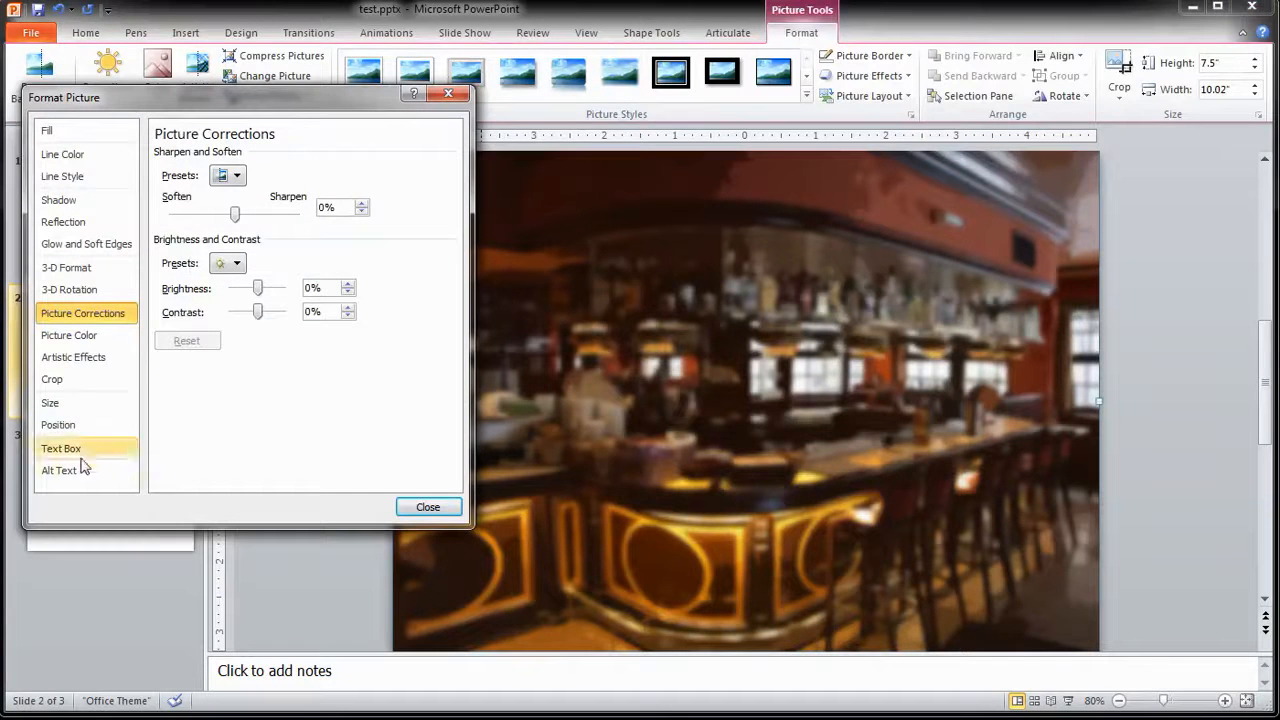
pyautogui.click(90, 358)
pyautogui.moveTo(214, 197); pyautogui.dragTo(222, 196)
pyautogui.click(428, 505)
# - Copy the illustrated man from slide 1 and paste him onto slide 2 in front of the blurred photo
pyautogui.click(122, 222)
pyautogui.rightClick(531, 318)
pyautogui.click(559, 351)
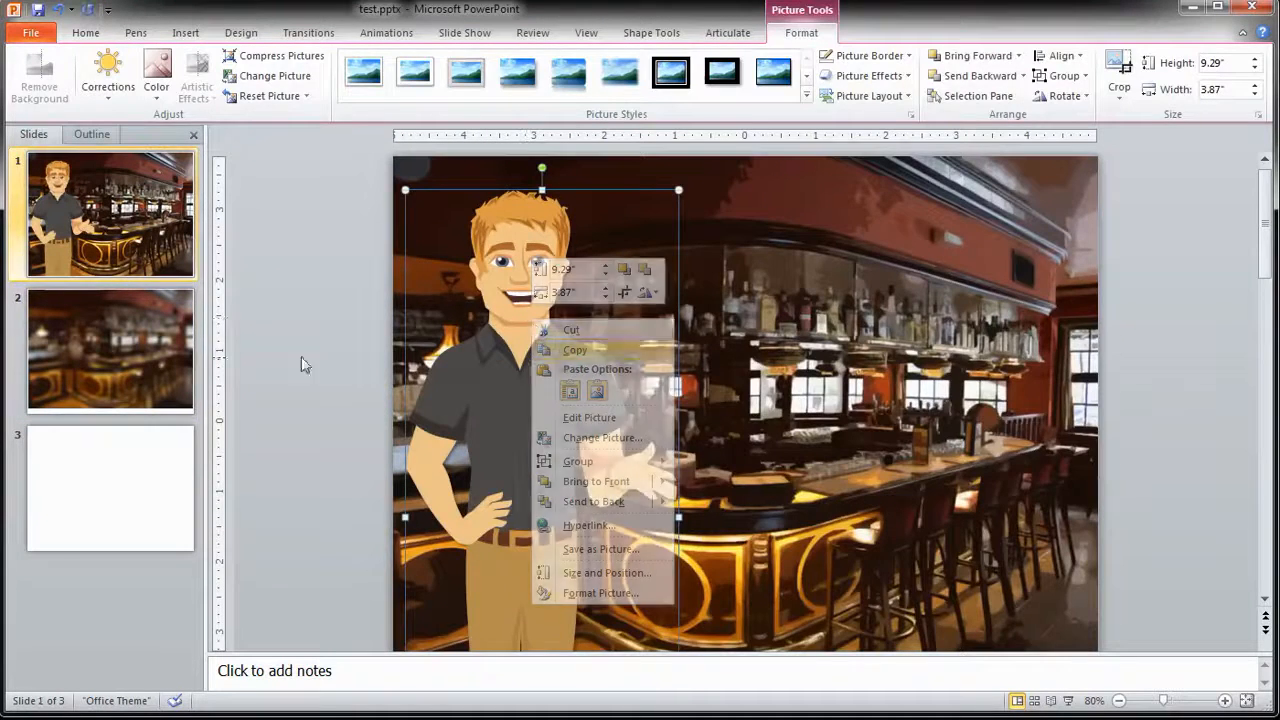
pyautogui.click(110, 350)
pyautogui.rightClick(296, 389)
pyautogui.click(336, 463)
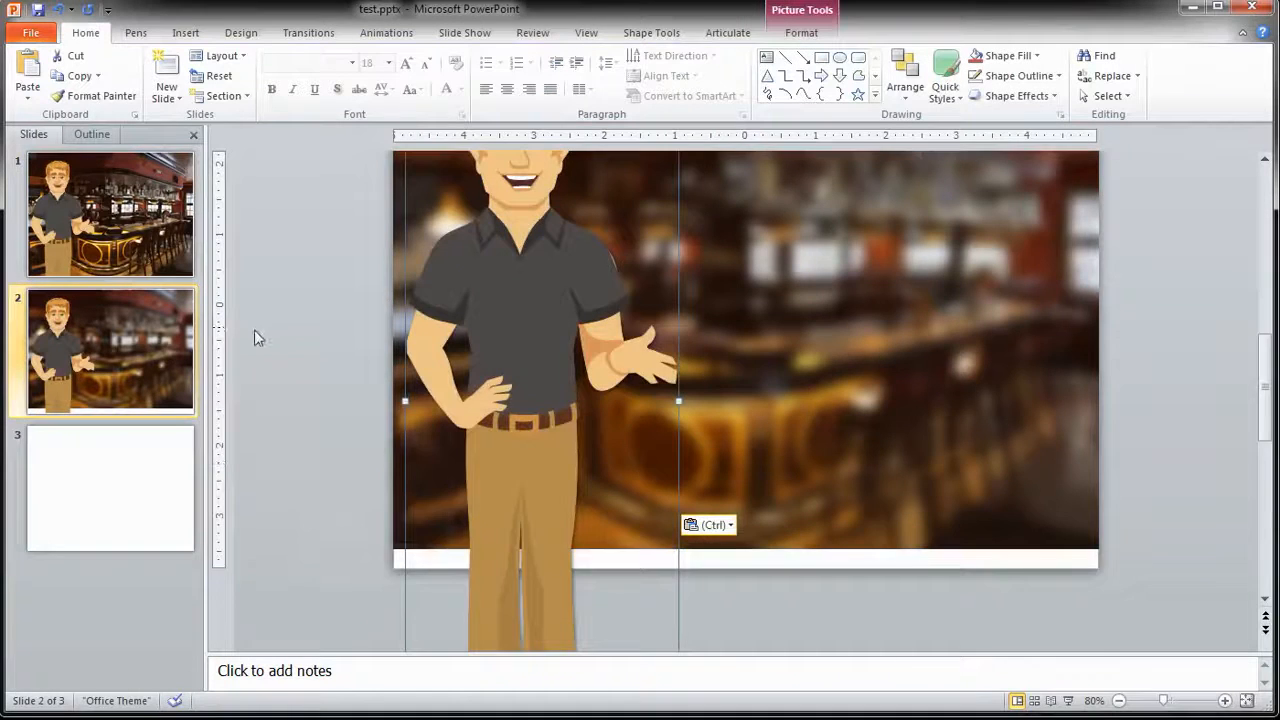
# - Align the blurred photo on slide 2 to cover the whole slide and shift the man slightly down and to the right
pyautogui.scroll(2, 257, 345)
pyautogui.click(837, 290)
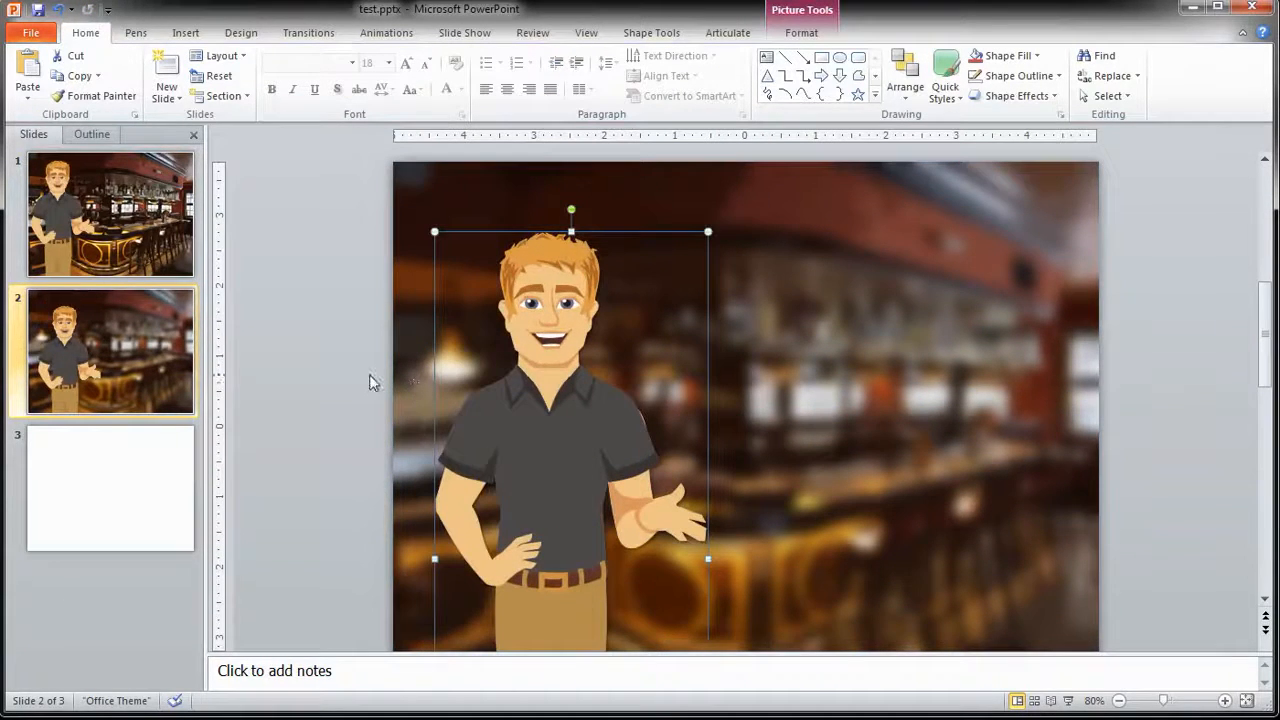
pyautogui.click(370, 382)
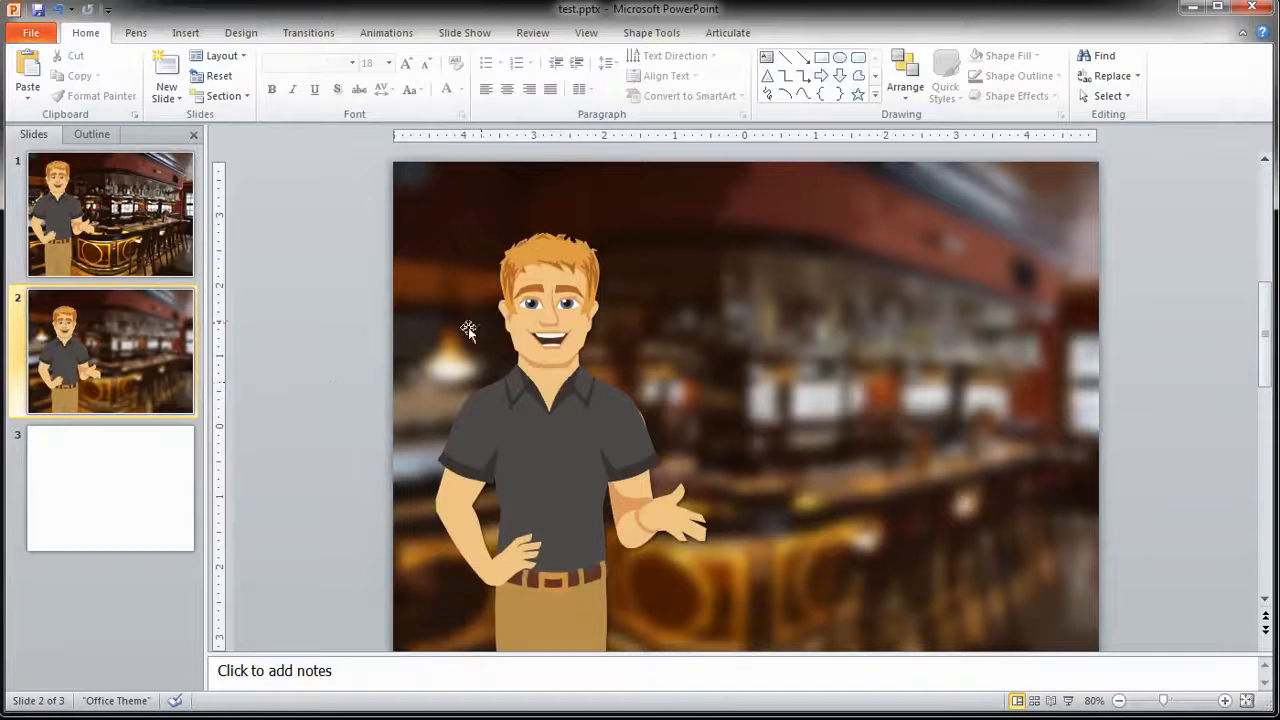
# - Enlarge the man on slide 2 proportionally and reposition him so his head and upper body fill the slide's left half
pyautogui.click(563, 293)
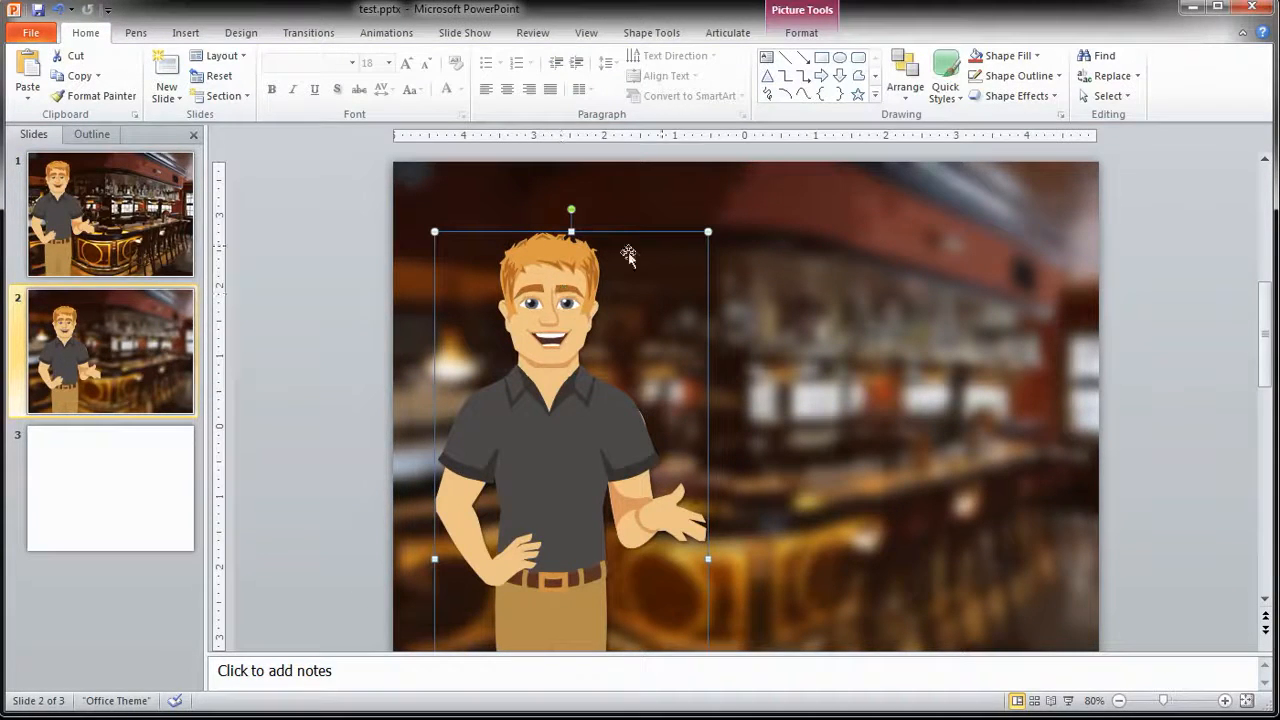
pyautogui.click(843, 334)
pyautogui.scroll(-2, 842, 340)
pyautogui.scroll(2, 842, 340)
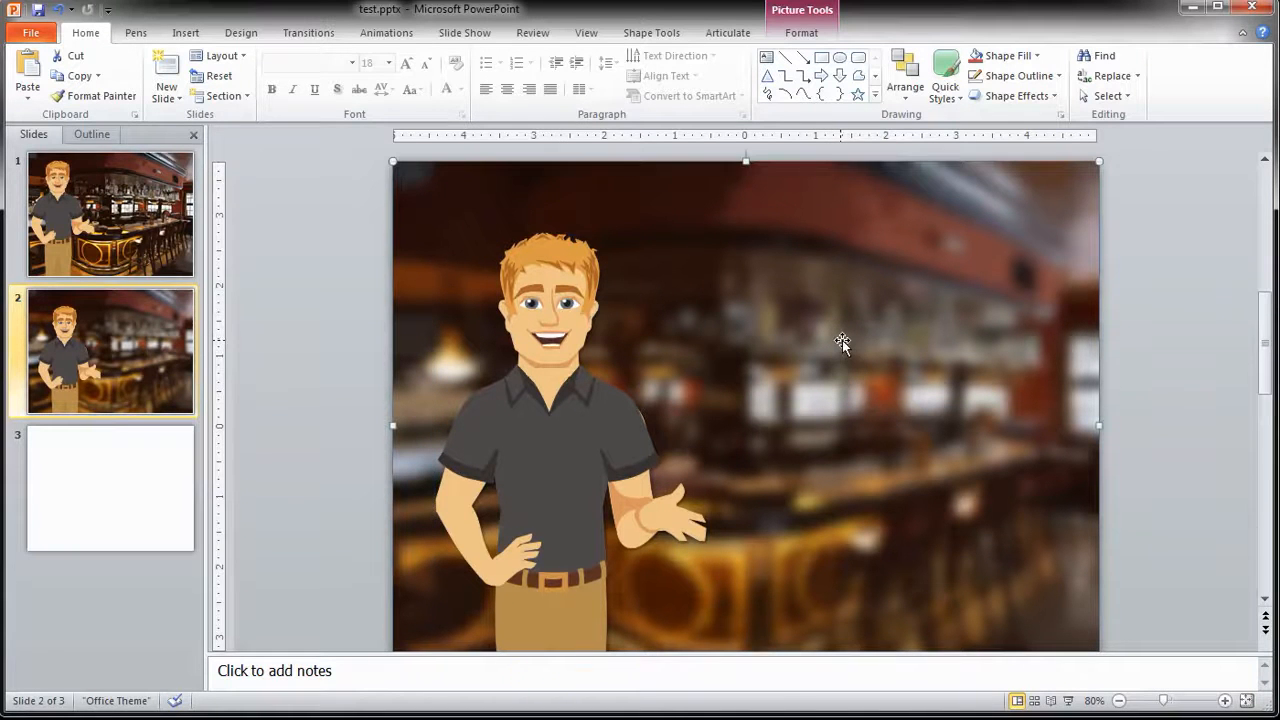
pyautogui.click(578, 345)
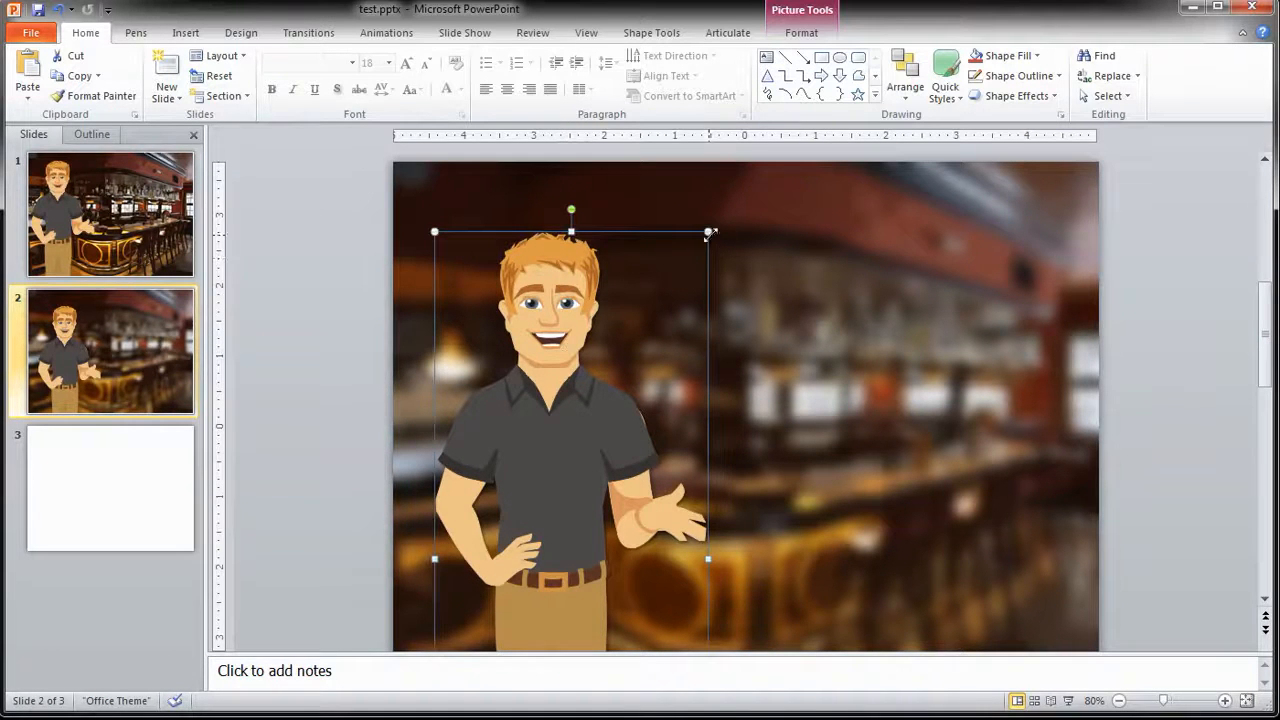
pyautogui.moveTo(709, 234); pyautogui.dragTo(828, 139)
pyautogui.moveTo(642, 244); pyautogui.dragTo(595, 478)
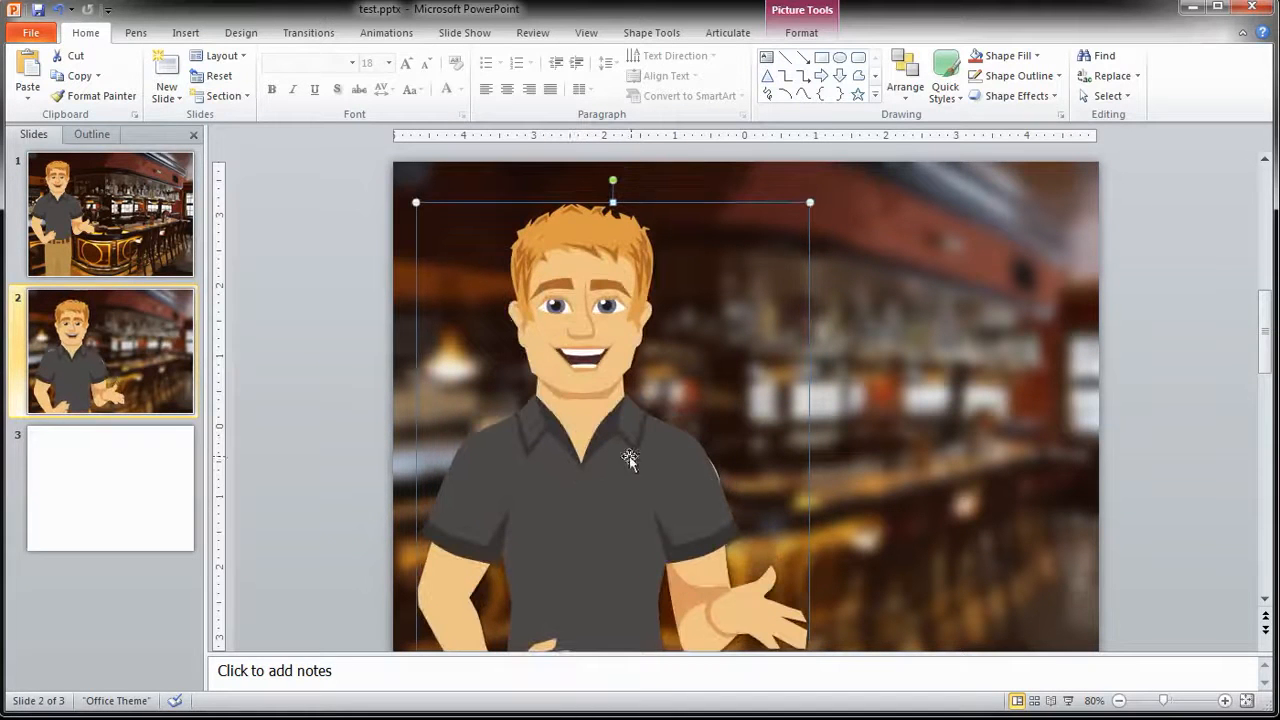
pyautogui.click(1150, 334)
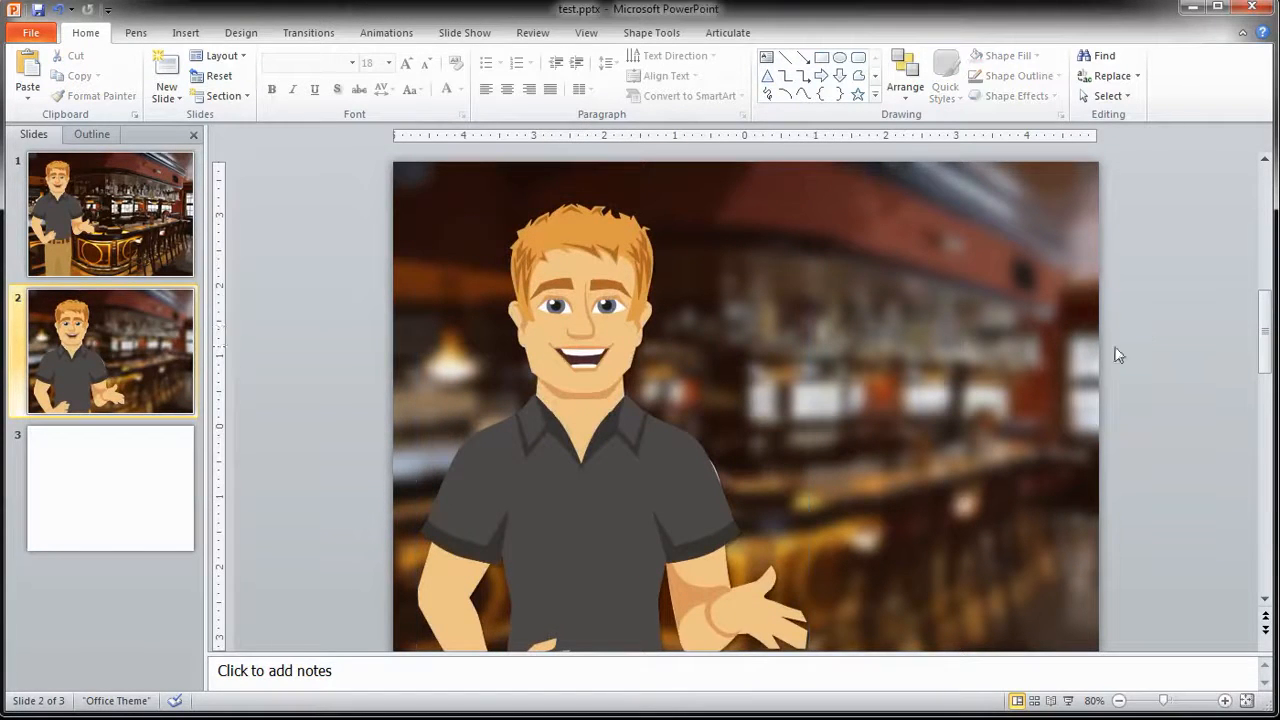
# - Compare the detailed scene on slide 1 with the close-up character and blurred background on slide 2
pyautogui.scroll(-1, 1073, 378)
pyautogui.scroll(1, 1073, 378)
pyautogui.click(622, 310)
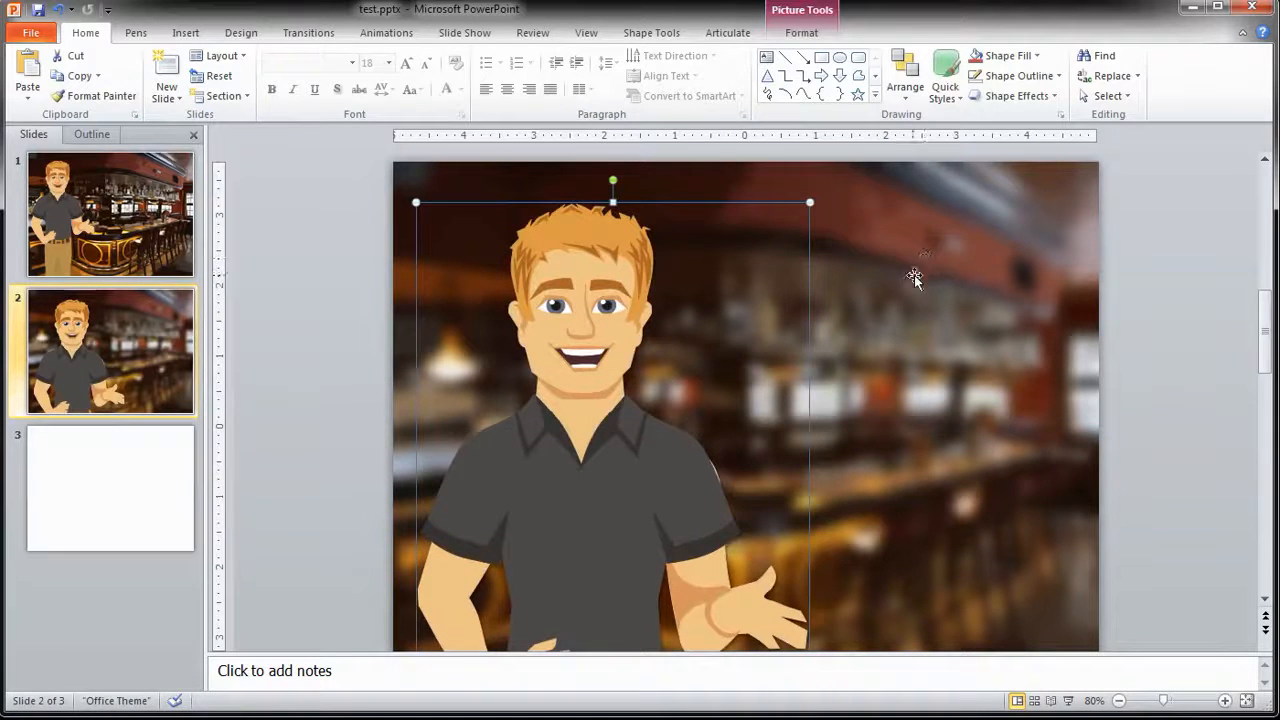
pyautogui.click(145, 195)
pyautogui.click(173, 329)
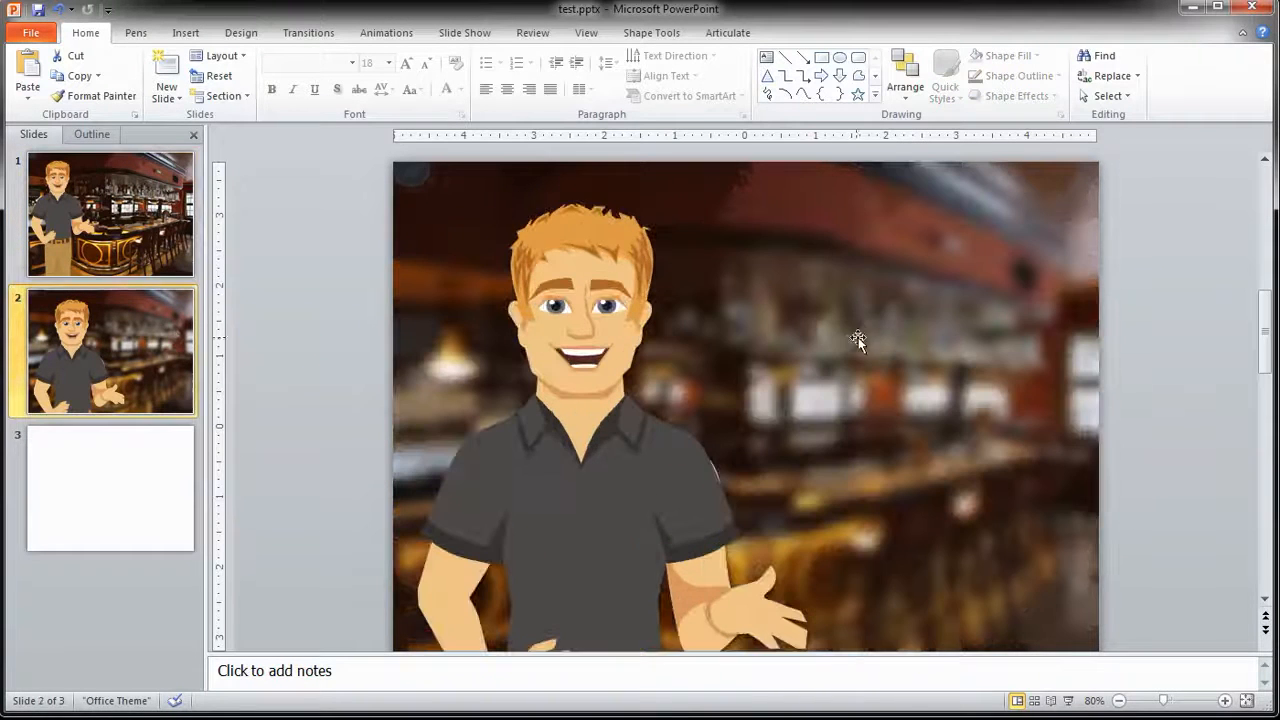
pyautogui.click(556, 300)
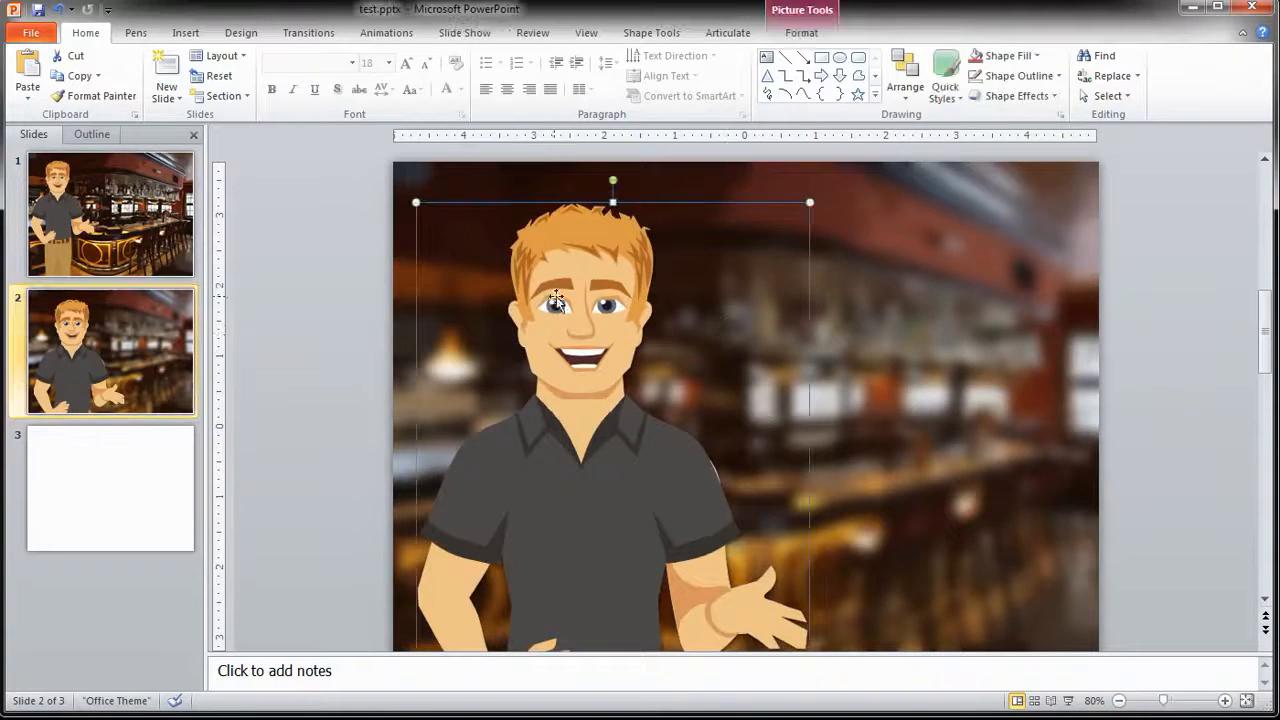
pyautogui.click(325, 345)
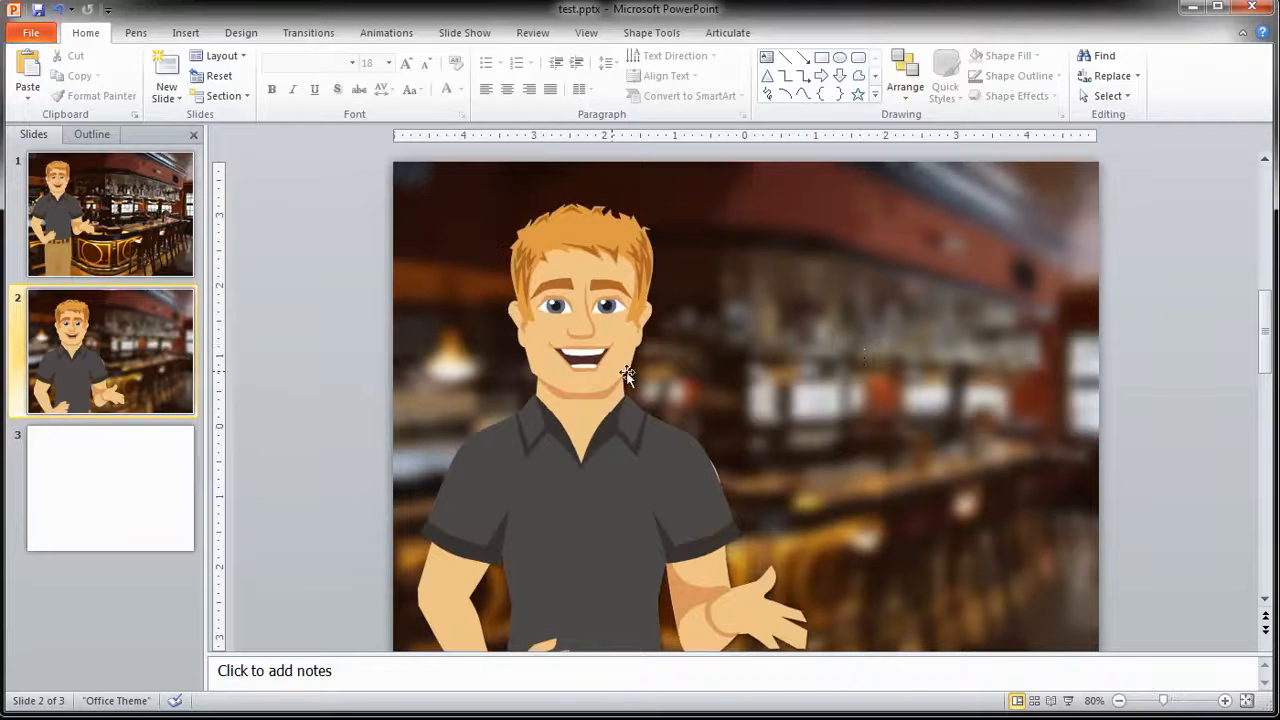
pyautogui.click(586, 346)
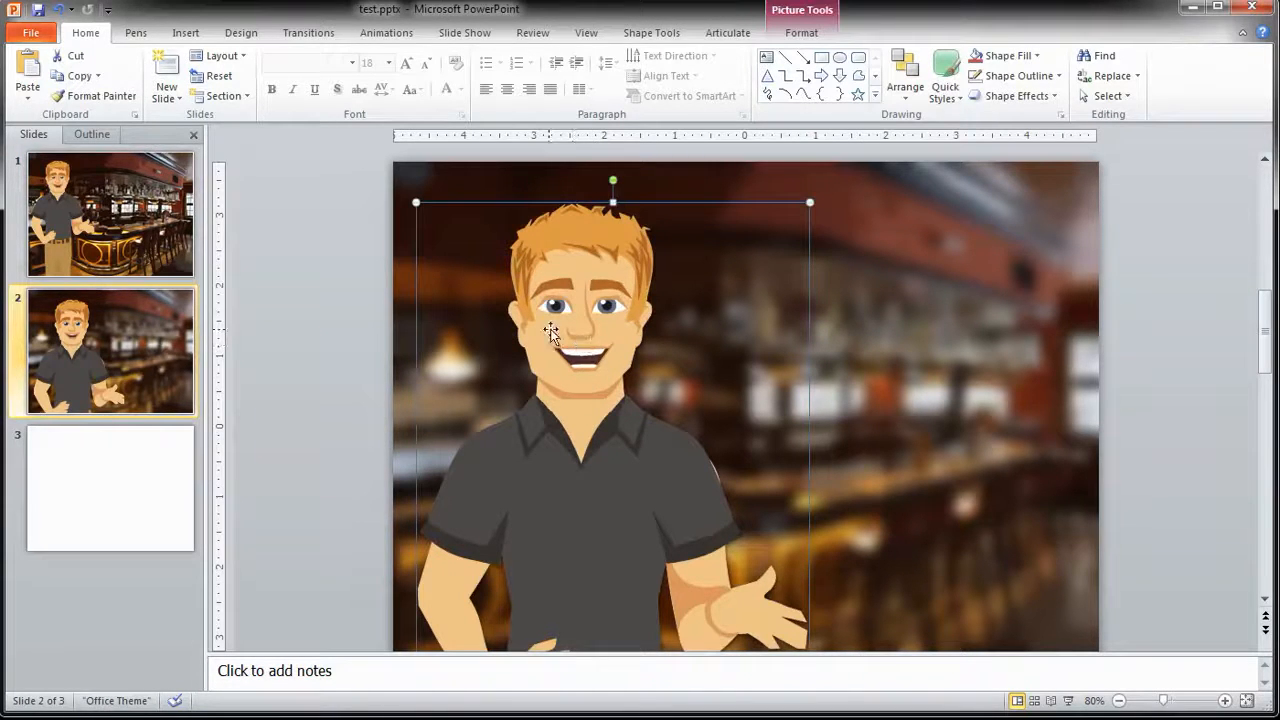
# - Copy the bar photo from slide 1, paste it onto slide 3 and position it to cover the slide
pyautogui.click(155, 236)
pyautogui.click(745, 298)
pyautogui.rightClick(745, 298)
pyautogui.click(788, 330)
pyautogui.click(190, 440)
pyautogui.rightClick(313, 383)
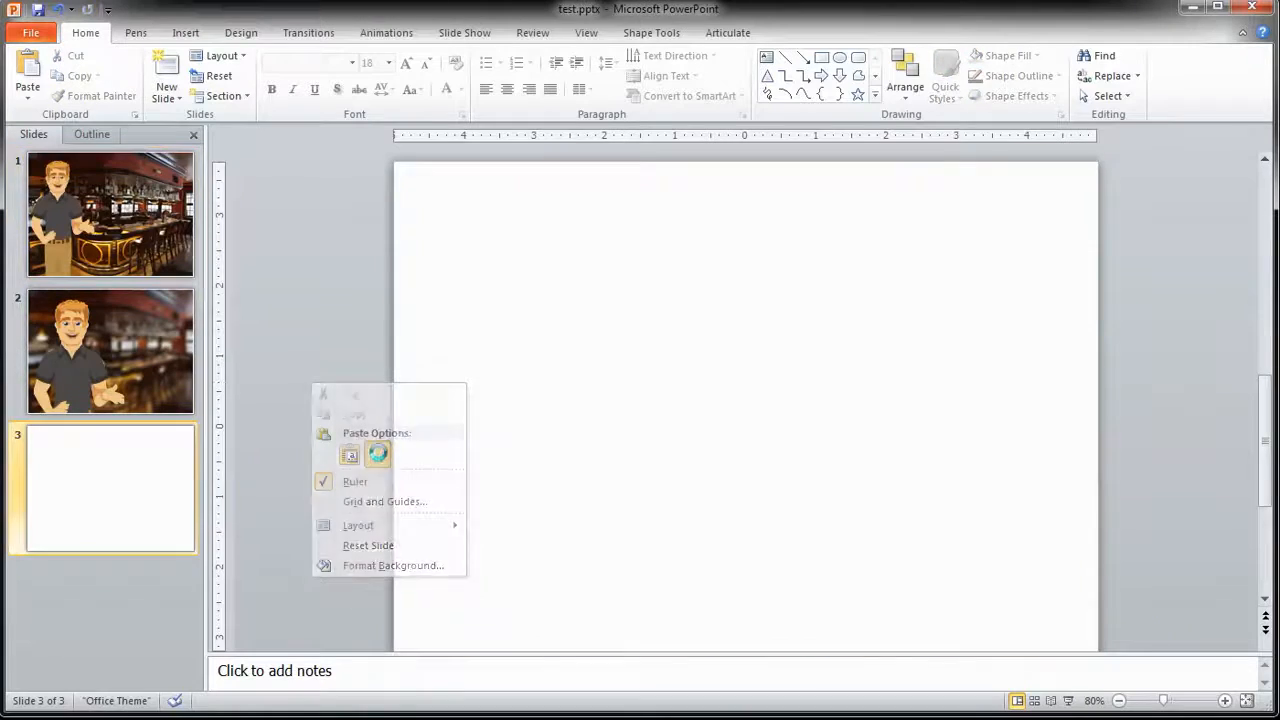
pyautogui.click(378, 453)
pyautogui.moveTo(627, 297)
pyautogui.mouseDown()
pyautogui.moveTo(632, 338)
pyautogui.moveTo(631, 302)
pyautogui.mouseUp()
# - Check whether artistic effects can be applied to the man on slide 1, and view the Articulate character insertion option
pyautogui.click(110, 214)
pyautogui.click(515, 318)
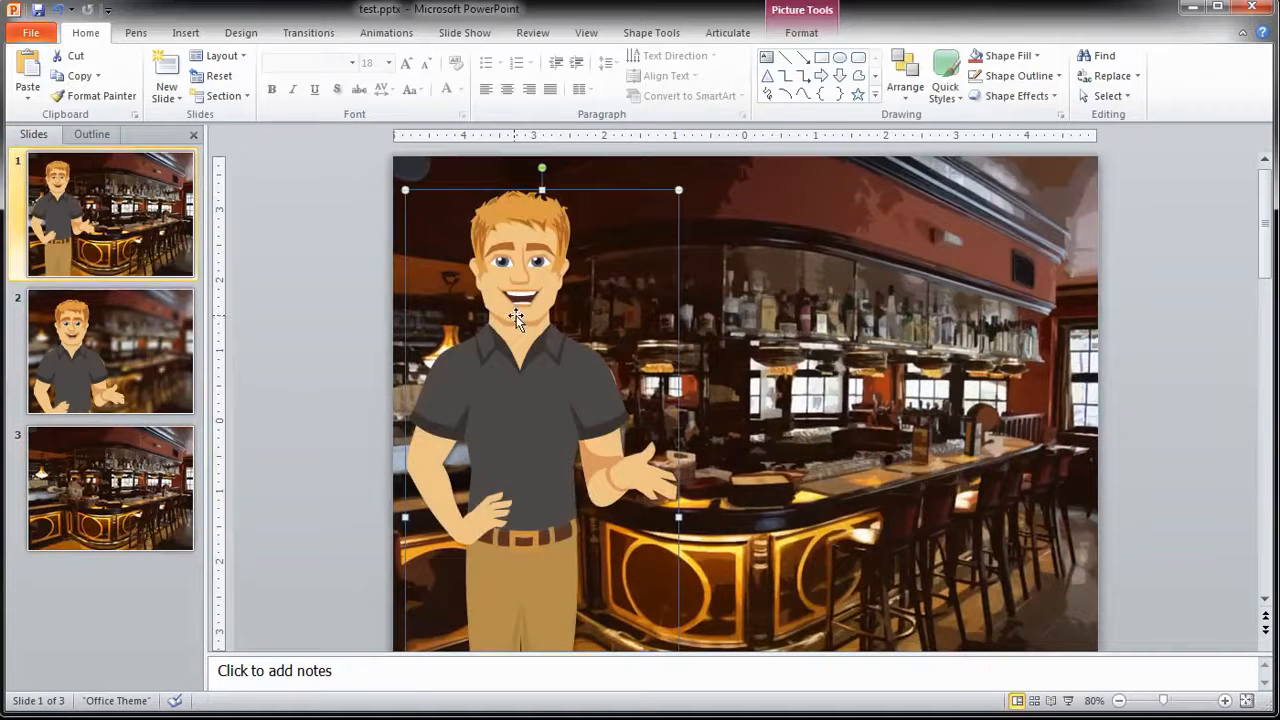
pyautogui.doubleClick(515, 318)
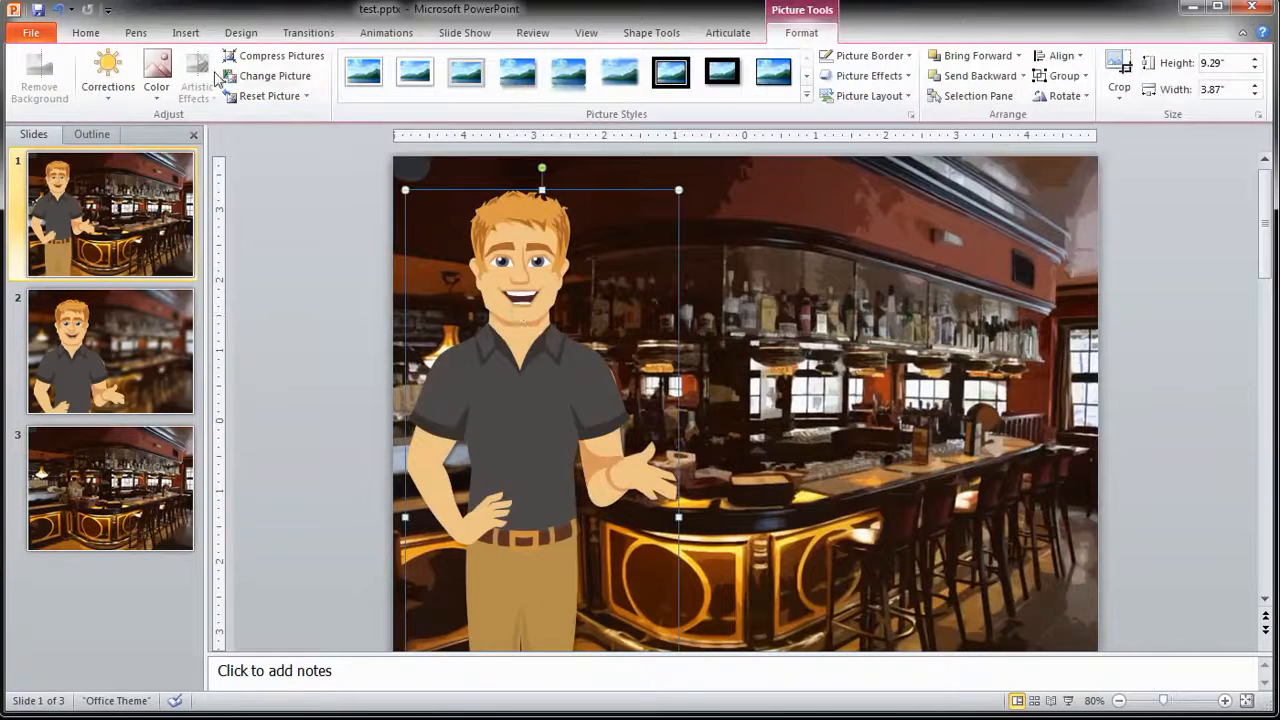
pyautogui.click(740, 33)
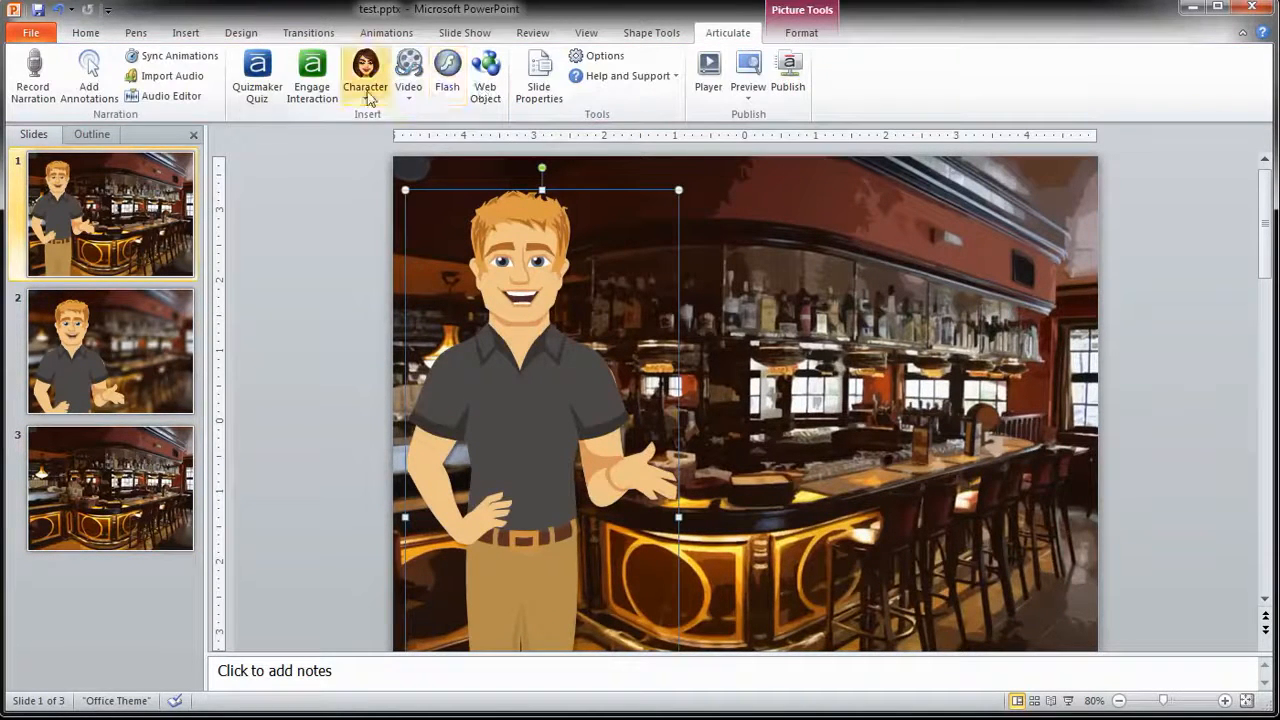
pyautogui.doubleClick(489, 216)
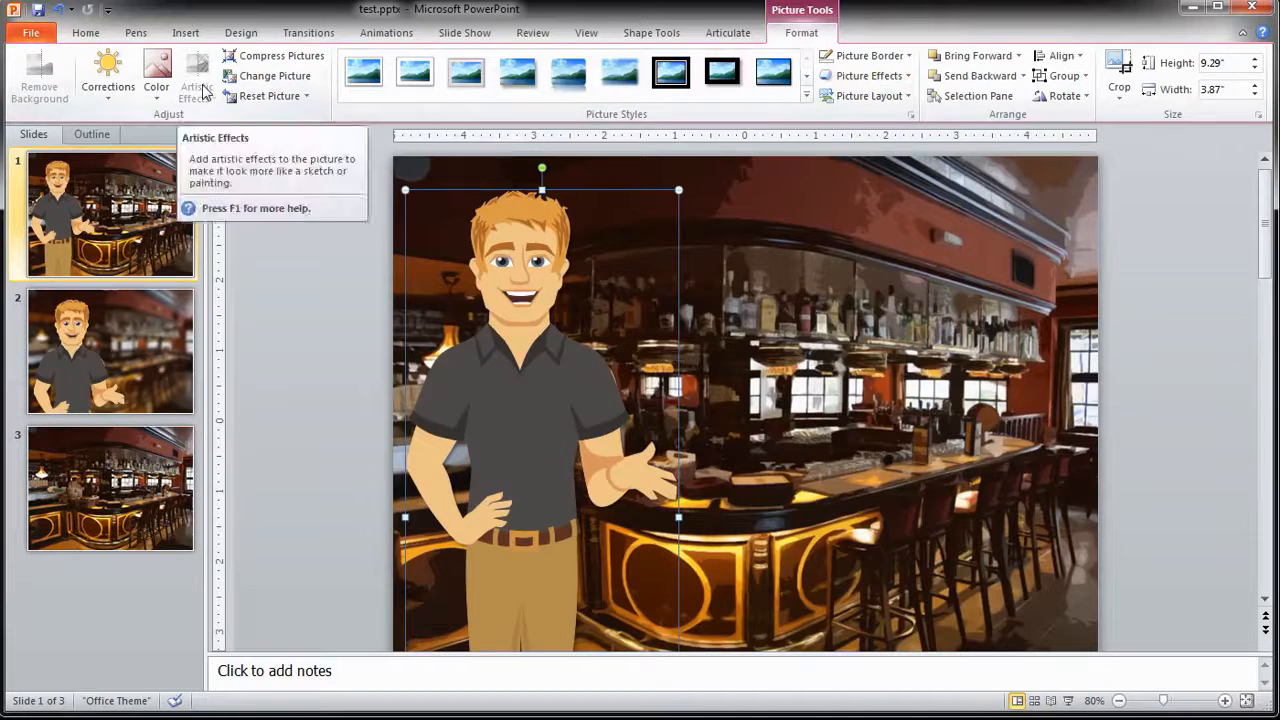
# - Copy the man from slide 1, paste him onto slide 3 as a picture and position him over the photo's left half
pyautogui.rightClick(512, 236)
pyautogui.click(557, 266)
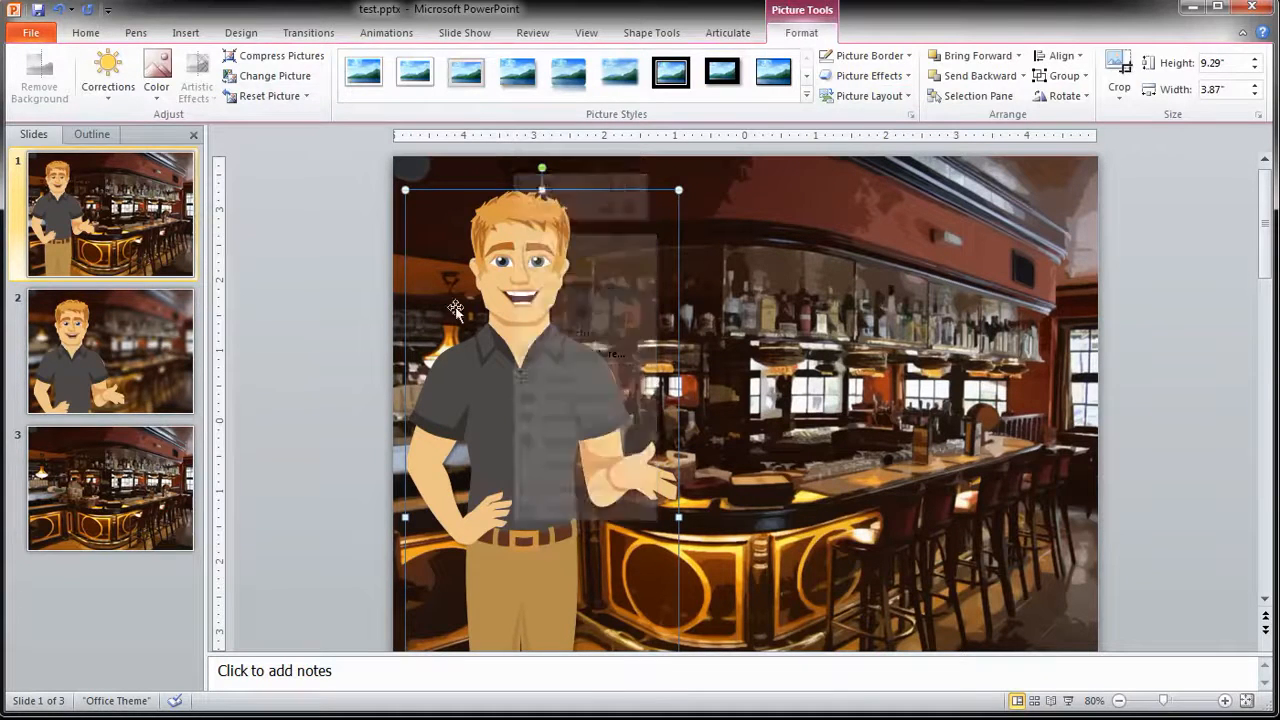
pyautogui.click(118, 470)
pyautogui.rightClick(282, 402)
pyautogui.click(347, 473)
pyautogui.moveTo(650, 282); pyautogui.dragTo(508, 423)
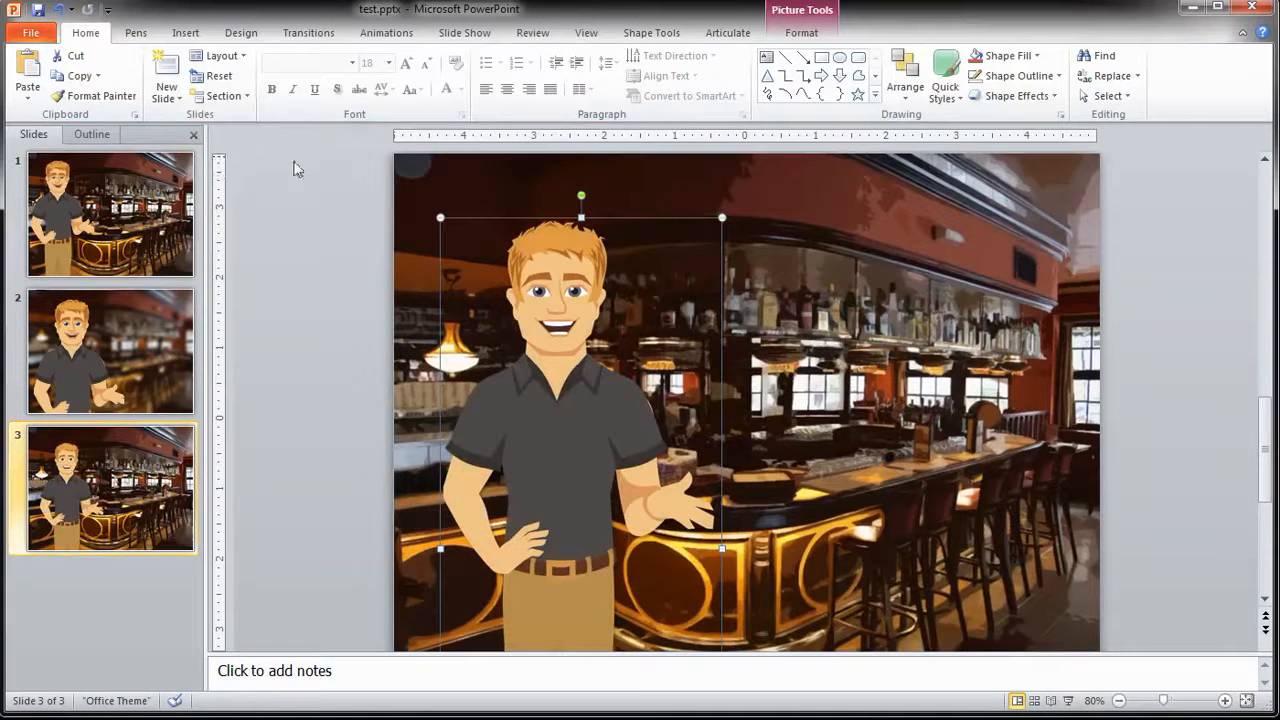
# - Apply the Texturizer artistic effect to the man on slide 3
pyautogui.doubleClick(553, 287)
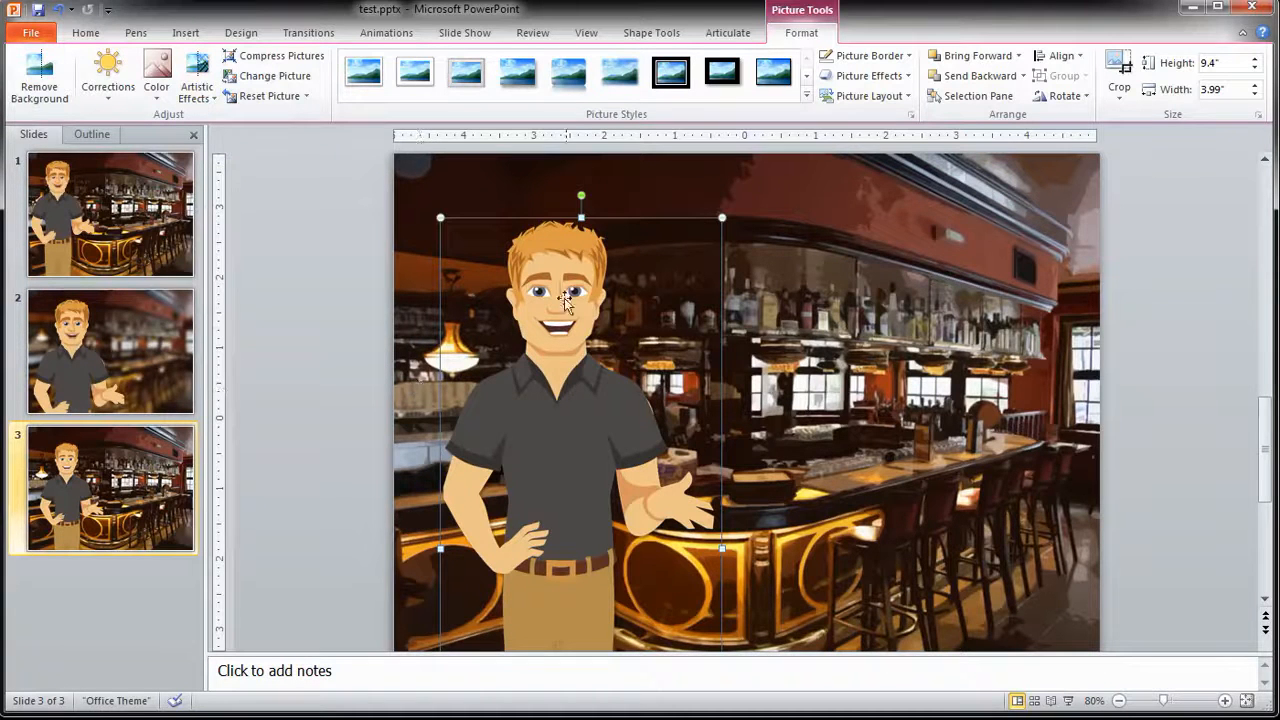
pyautogui.click(762, 247)
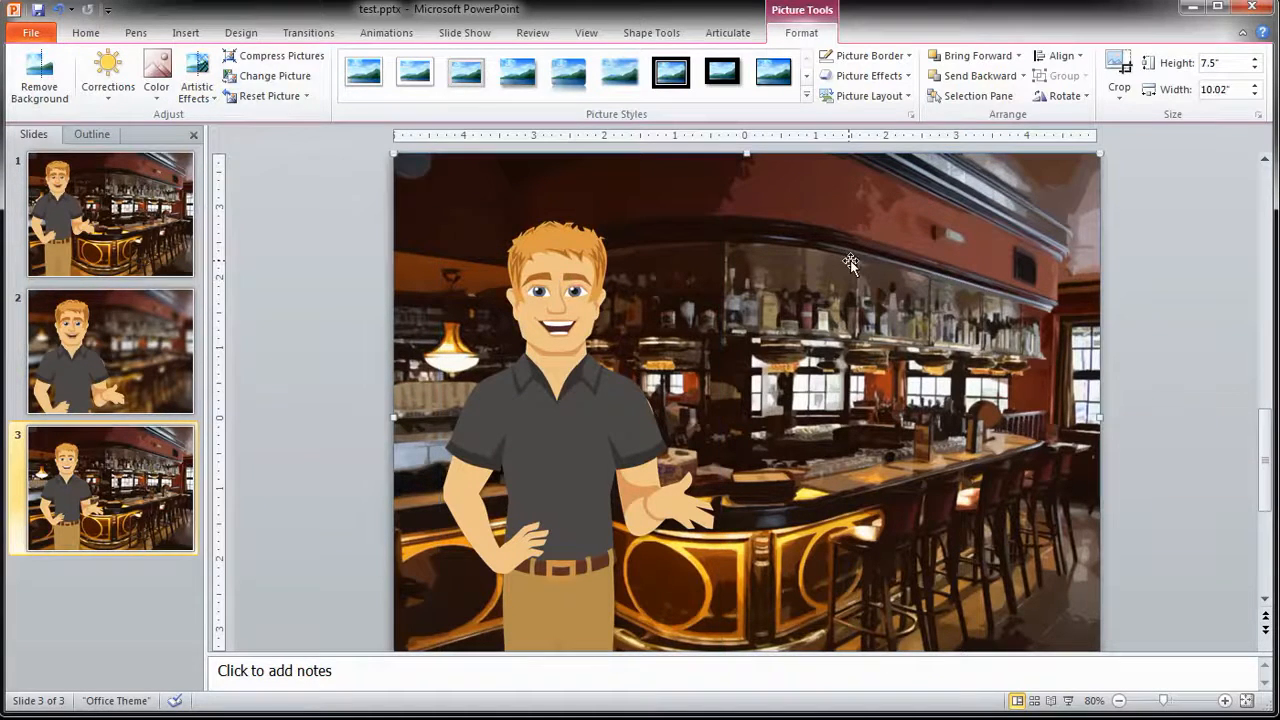
pyautogui.click(575, 272)
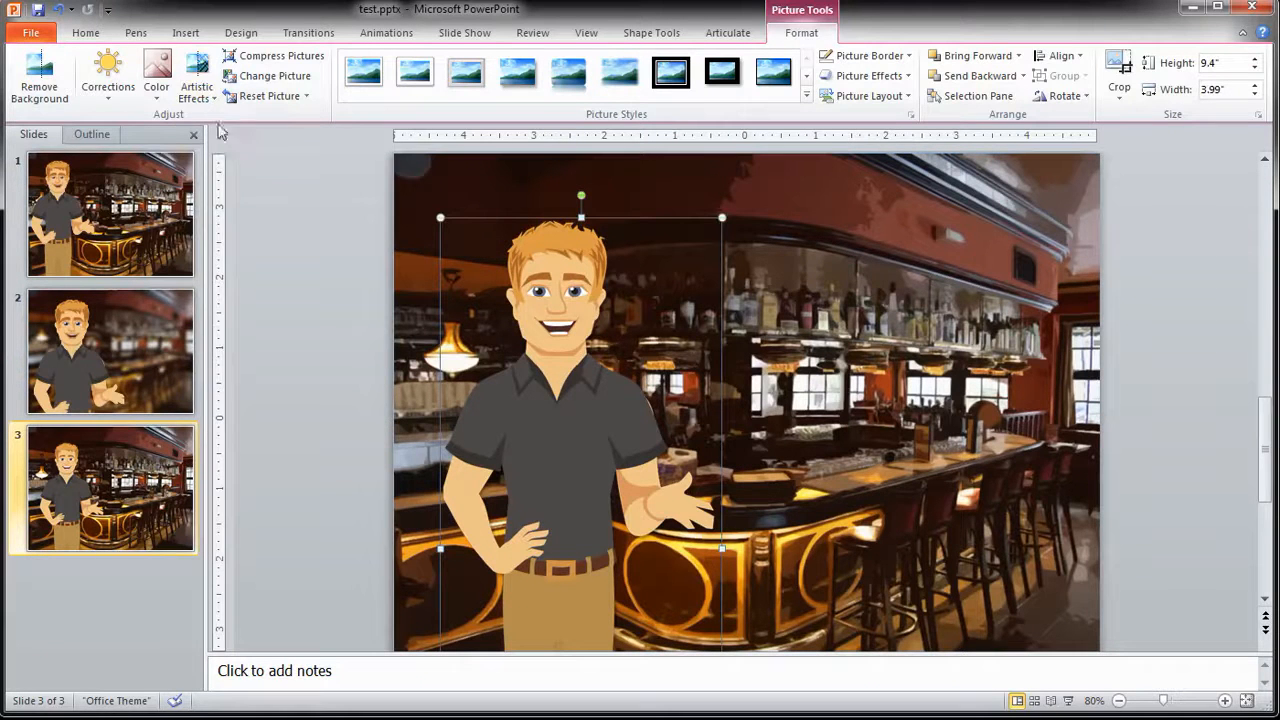
pyautogui.click(199, 95)
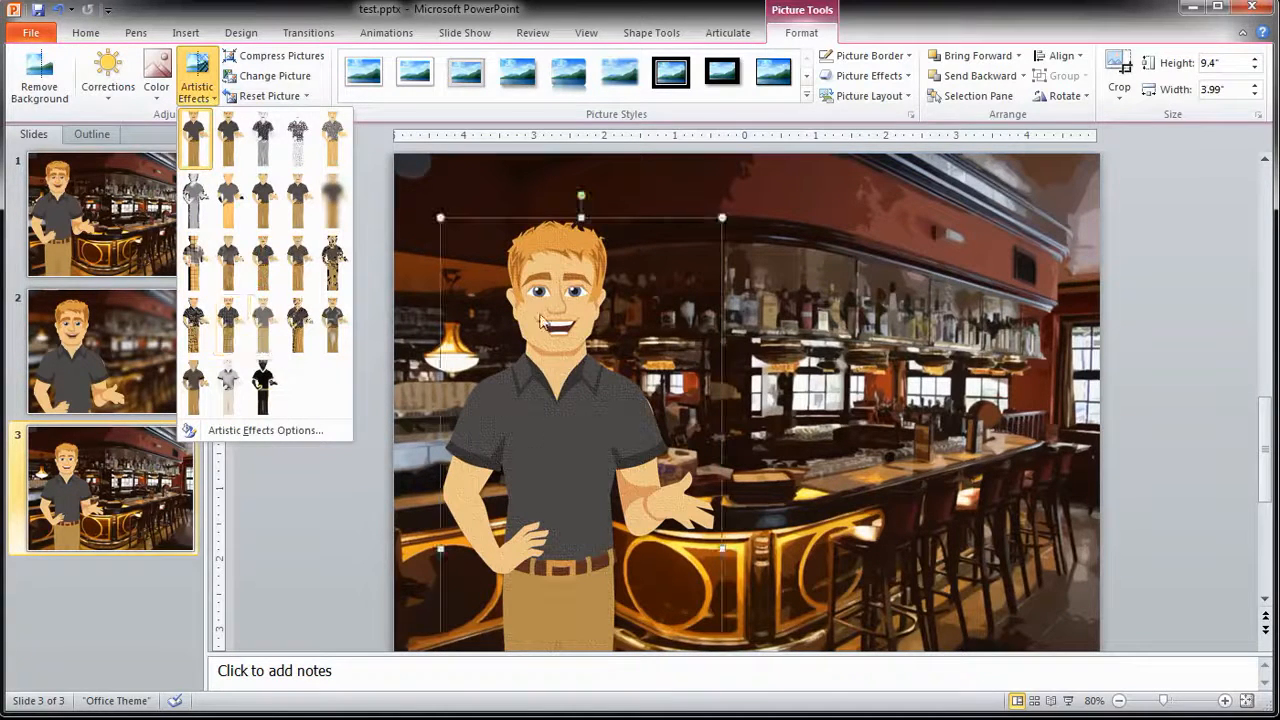
pyautogui.click(229, 327)
# - Apply the Texturizer artistic effect to the bar photo behind the man on slide 3 and check the shared texture up close
pyautogui.click(800, 283)
pyautogui.click(197, 85)
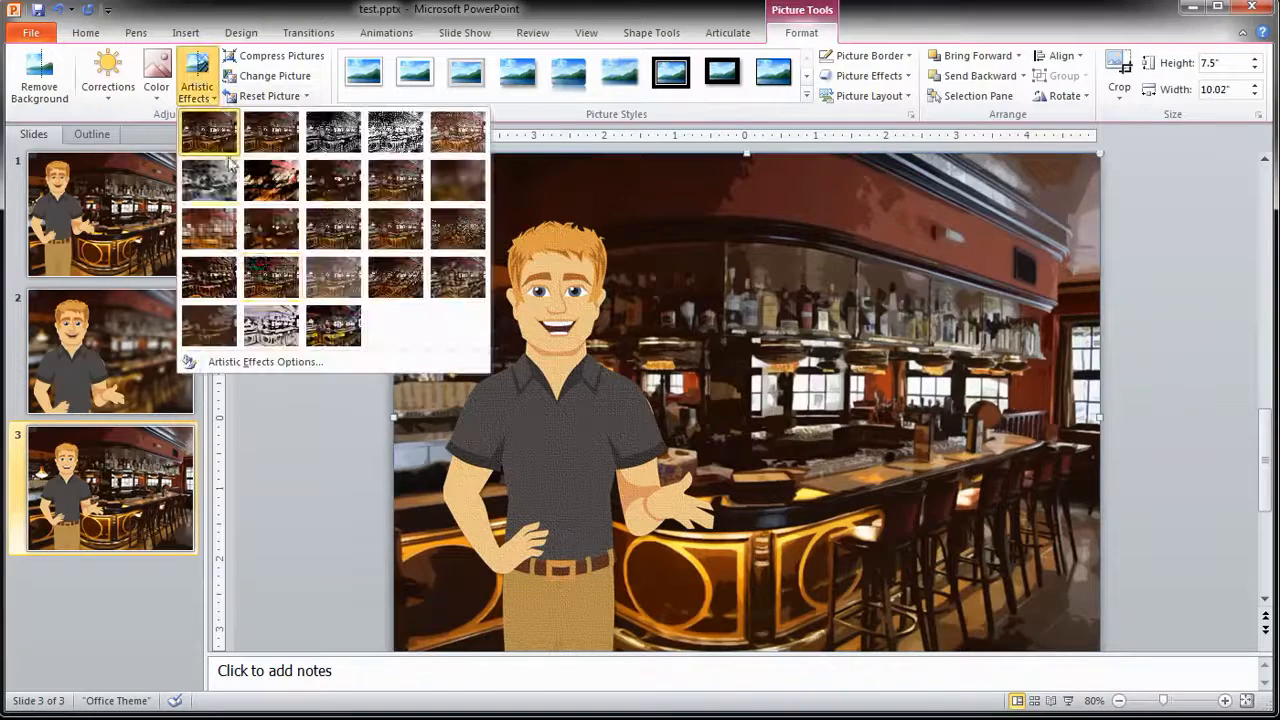
pyautogui.click(271, 294)
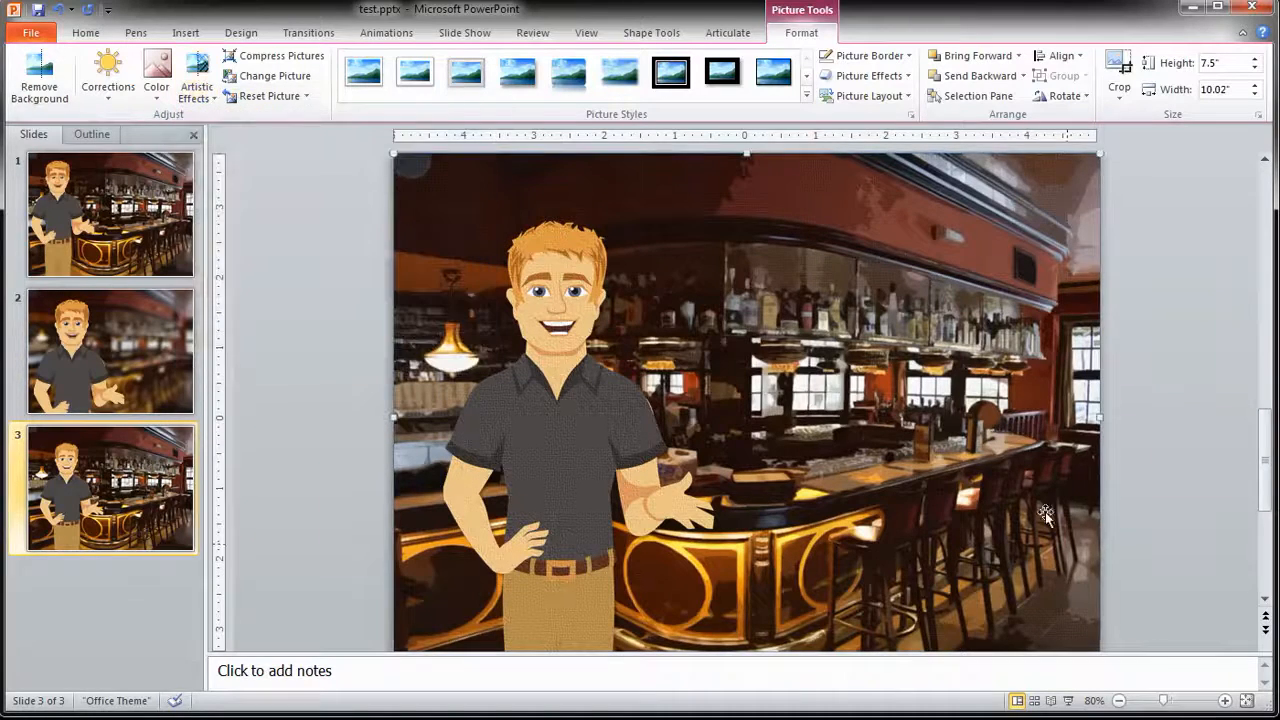
pyautogui.click(1182, 705)
pyautogui.scroll(3, 972, 532)
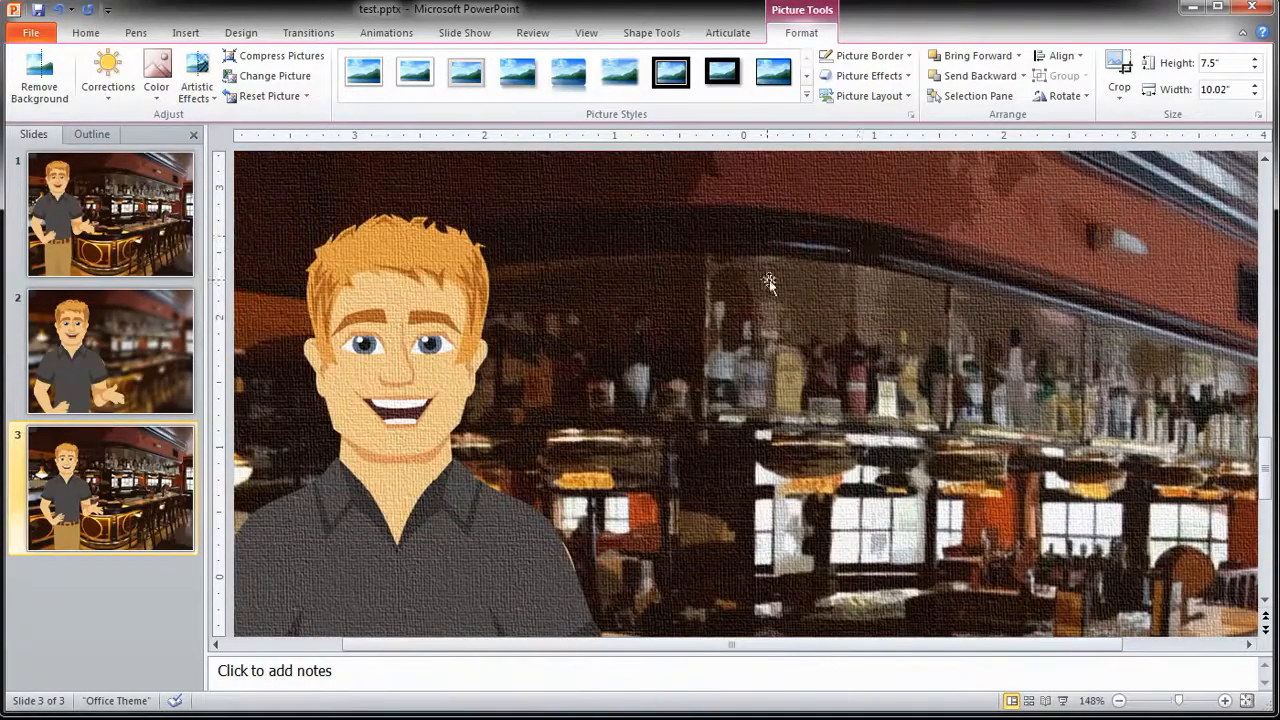
pyautogui.click(1165, 705)
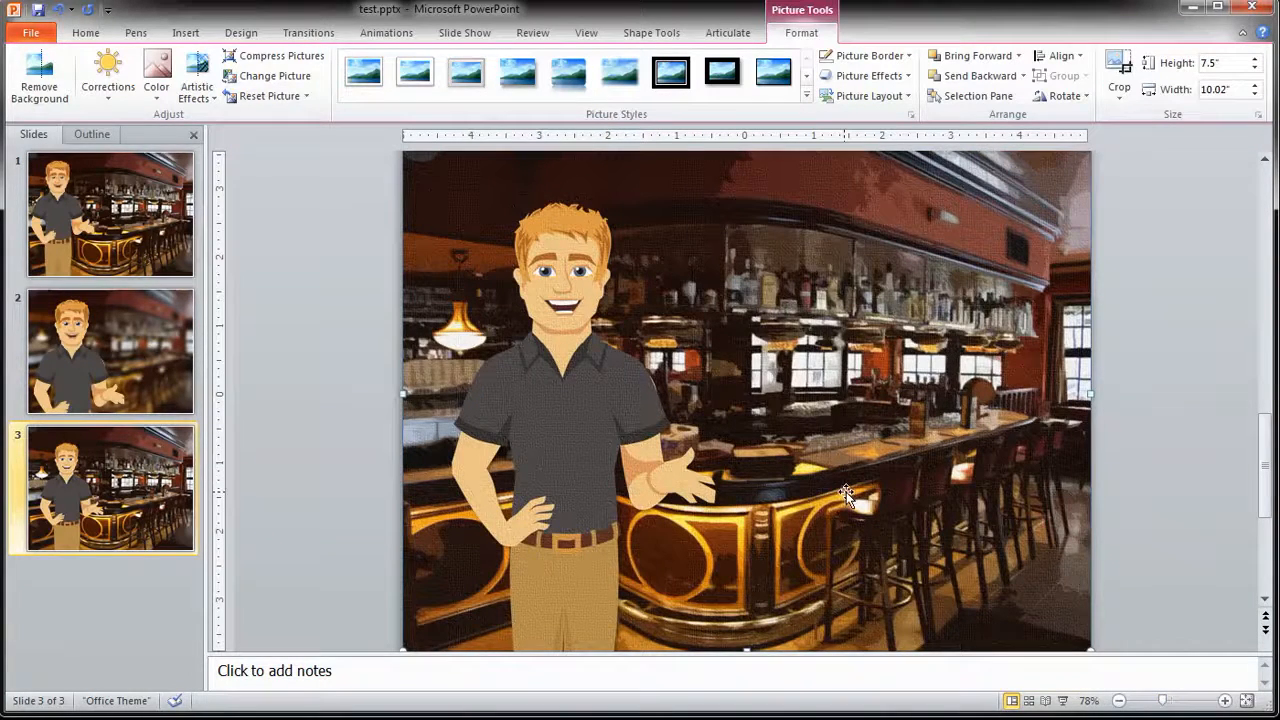
# - Compare how the man blends with the background on slide 1, blurred slide 2 and textured slide 3, examining character and photo separately
pyautogui.click(146, 240)
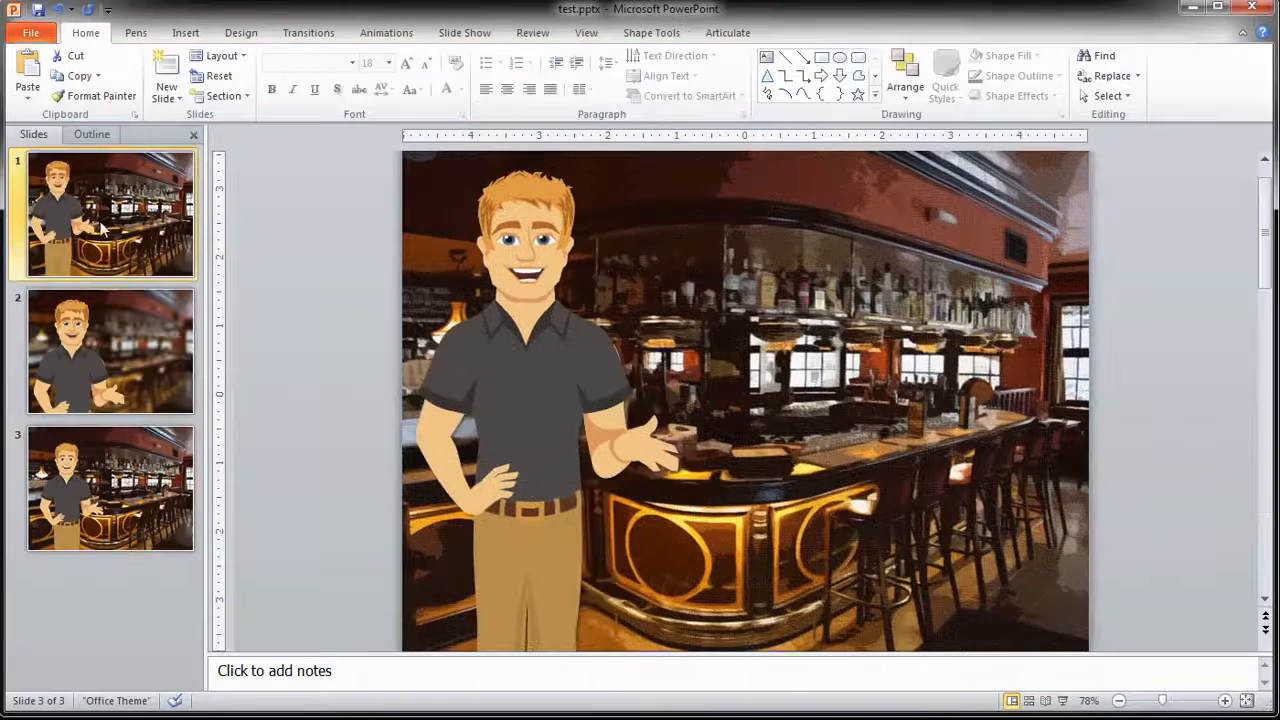
pyautogui.click(119, 494)
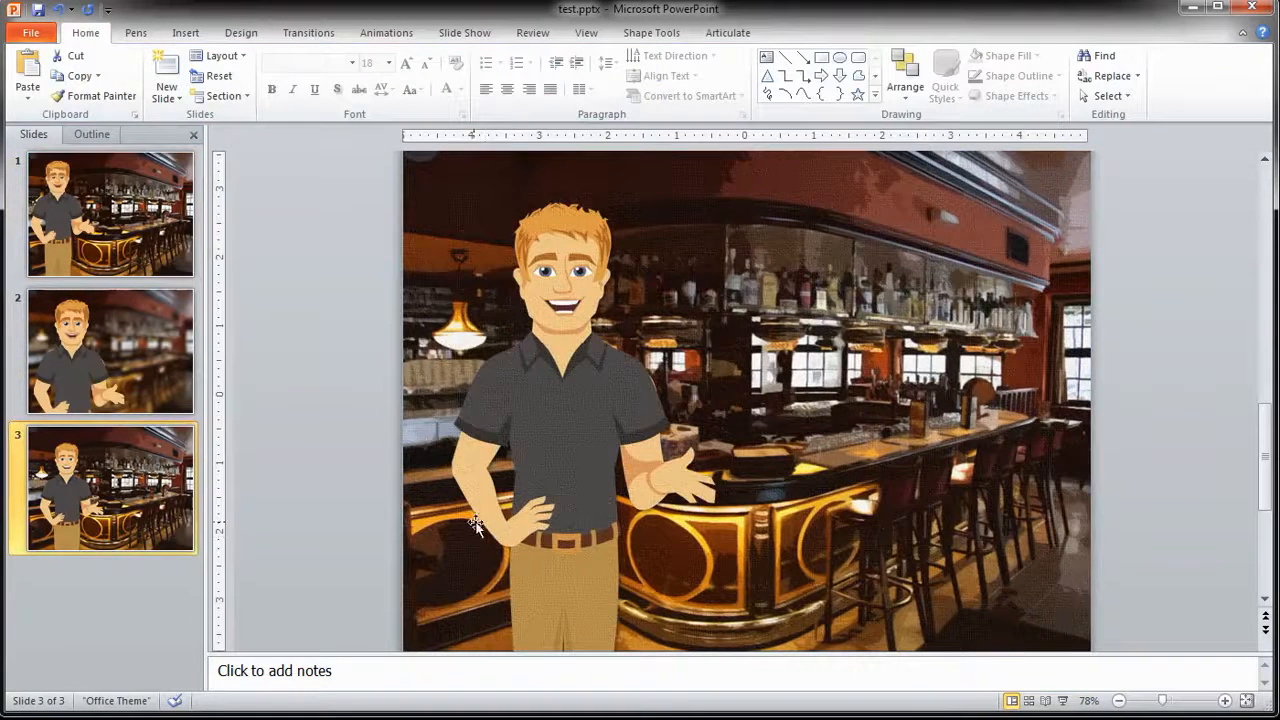
pyautogui.click(141, 225)
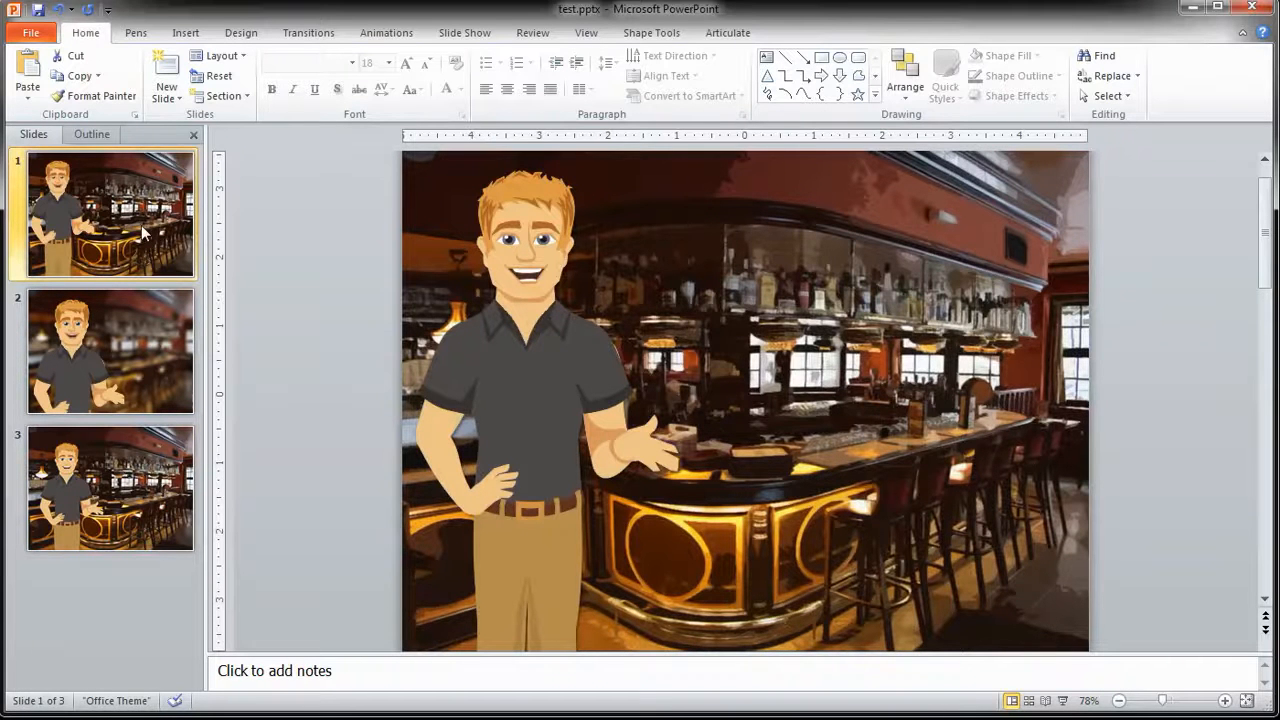
pyautogui.click(482, 296)
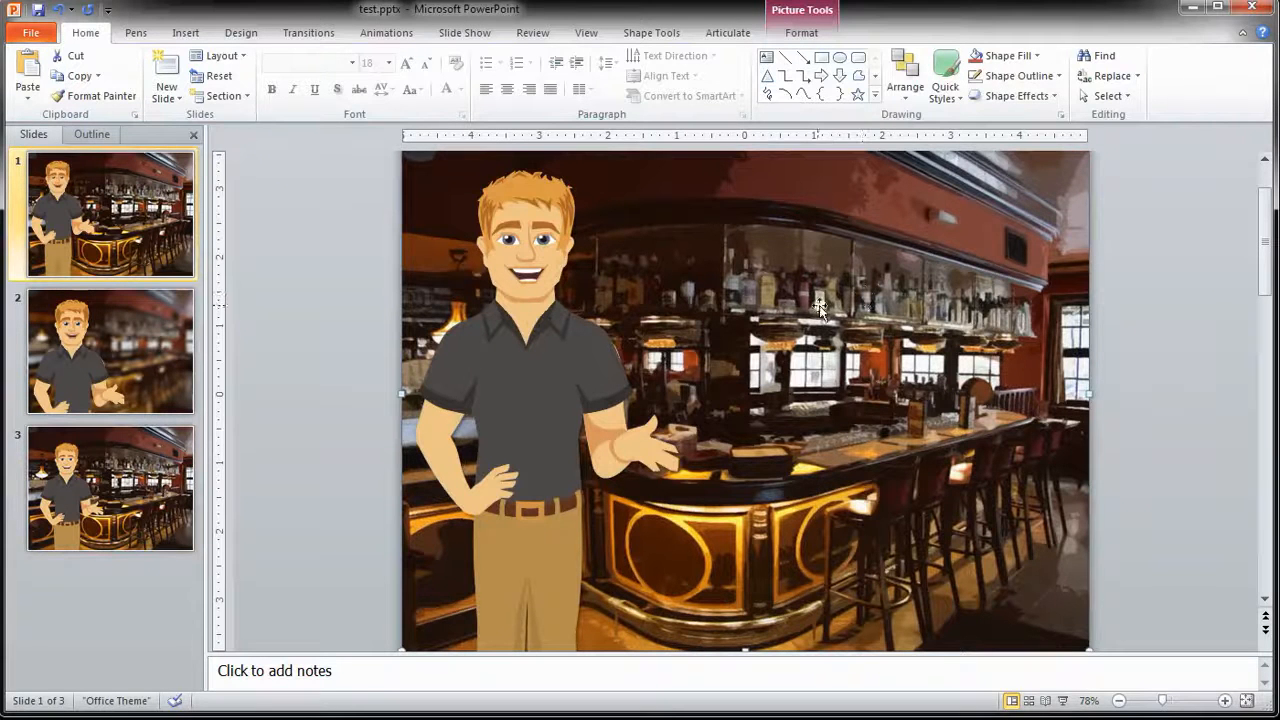
pyautogui.doubleClick(776, 271)
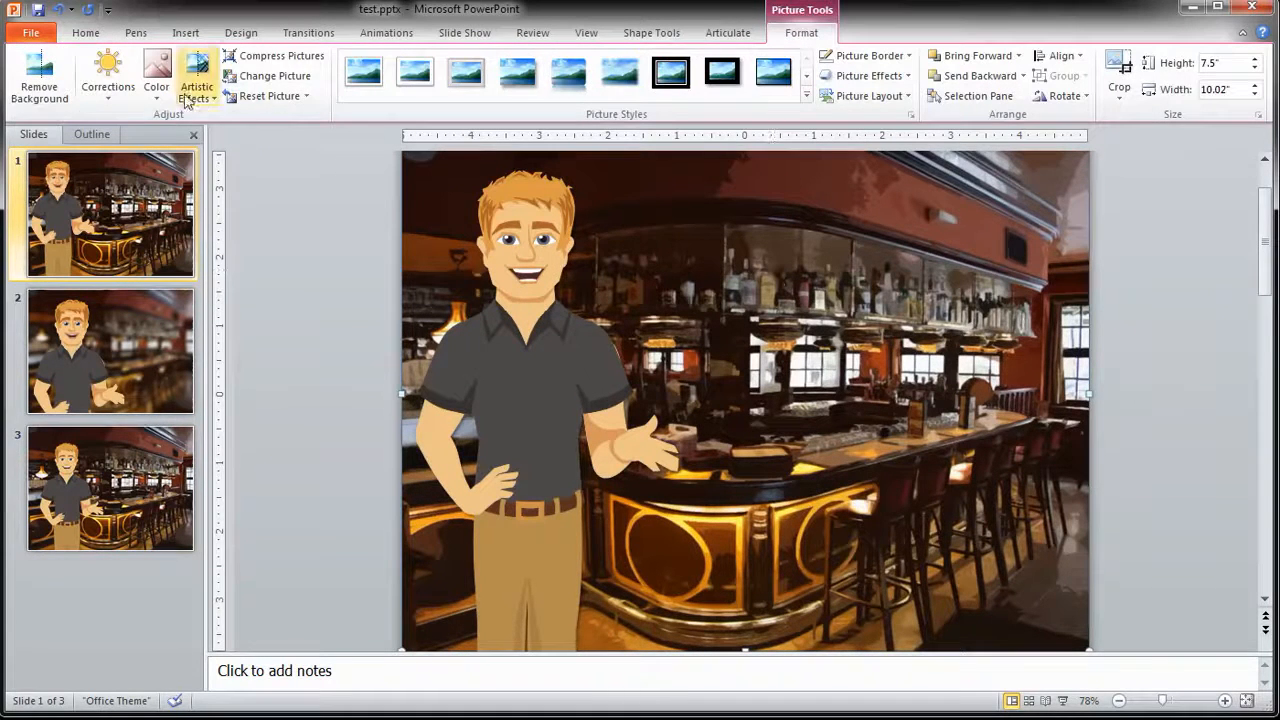
pyautogui.click(131, 334)
pyautogui.doubleClick(850, 338)
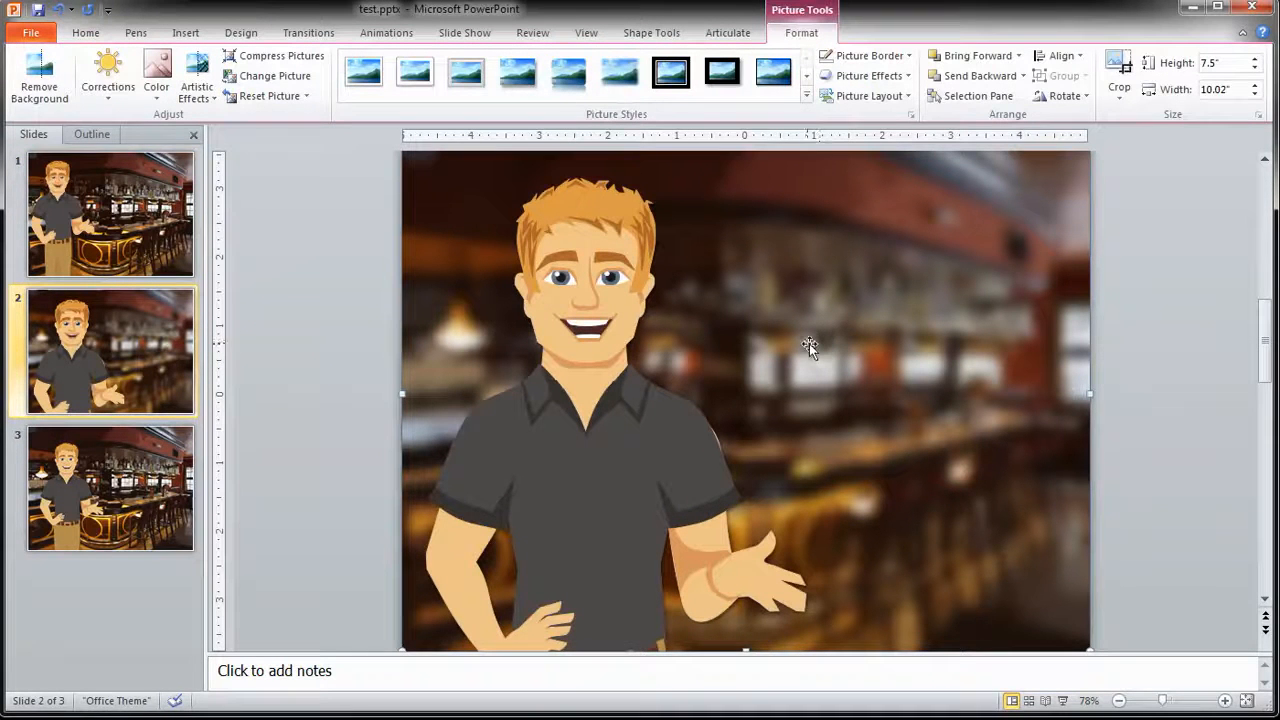
pyautogui.click(575, 300)
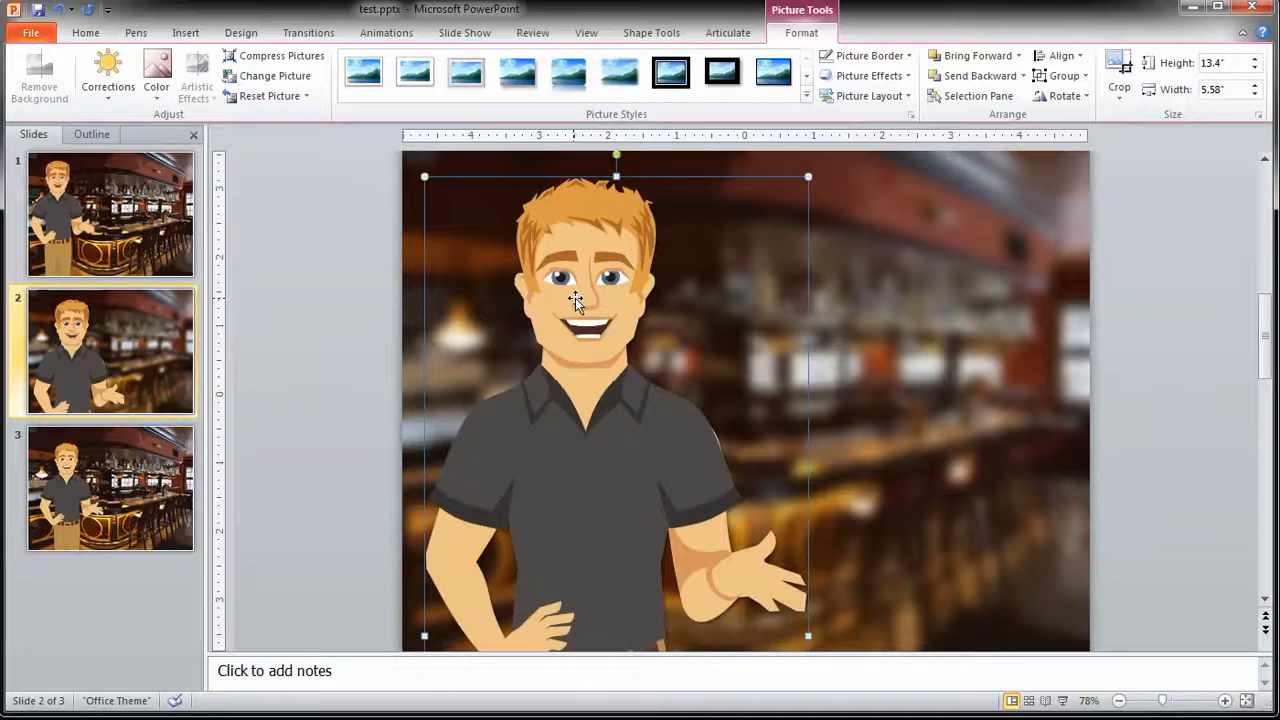
pyautogui.click(894, 287)
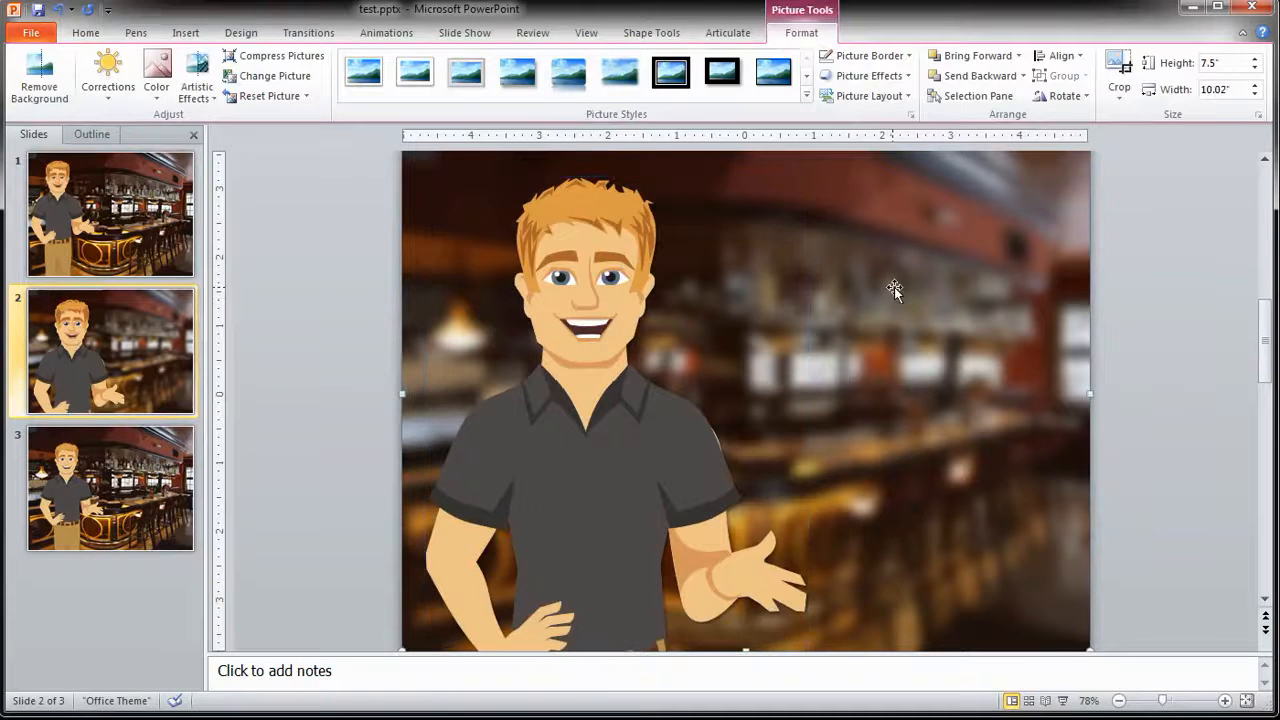
pyautogui.click(176, 455)
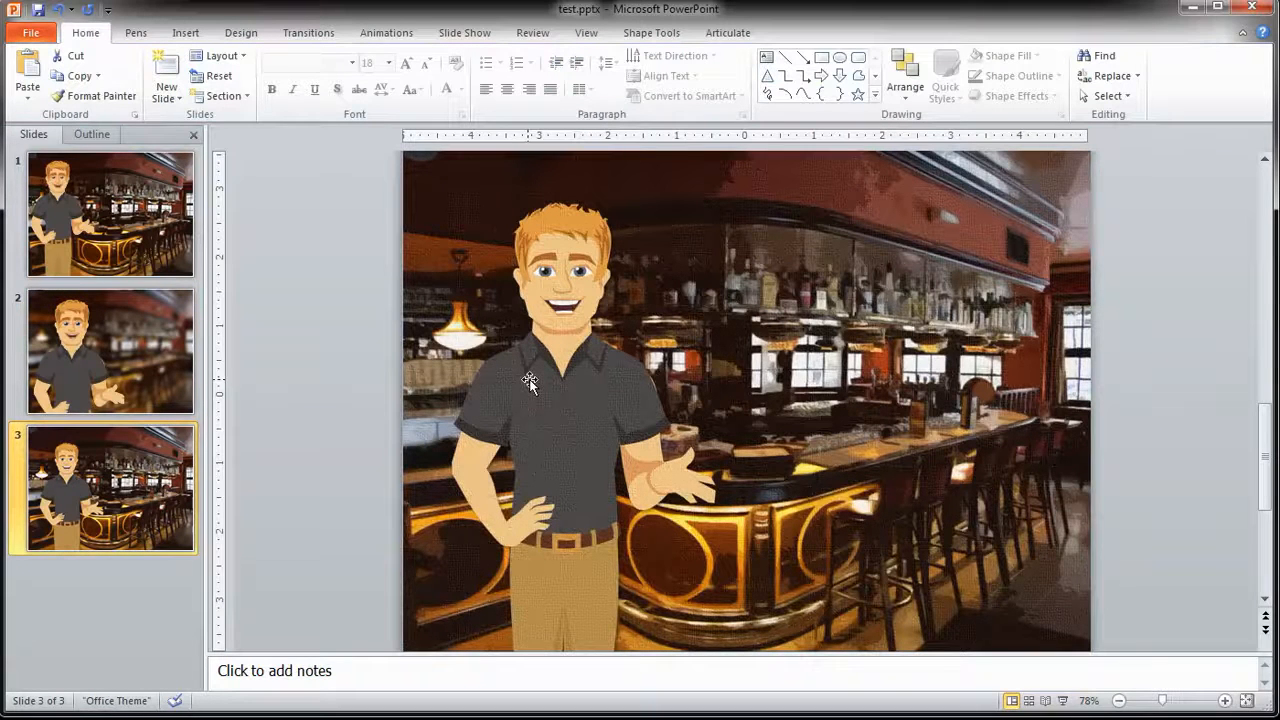
pyautogui.click(728, 312)
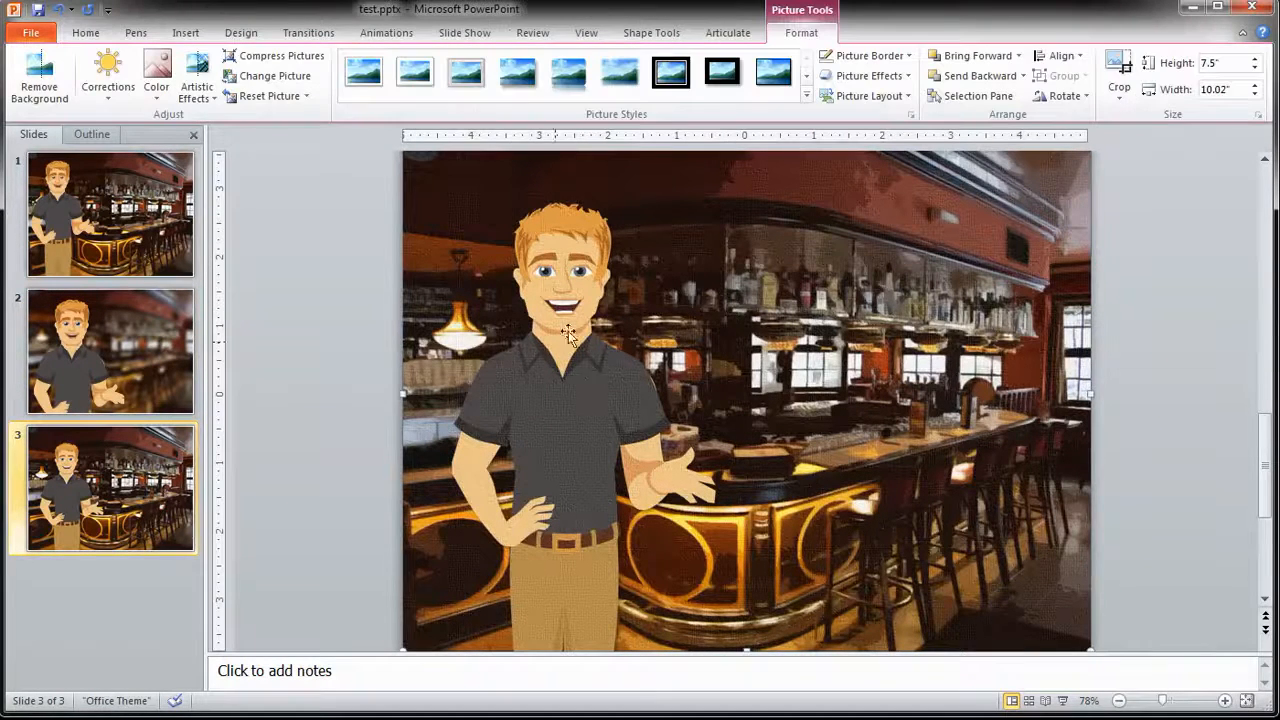
pyautogui.click(545, 366)
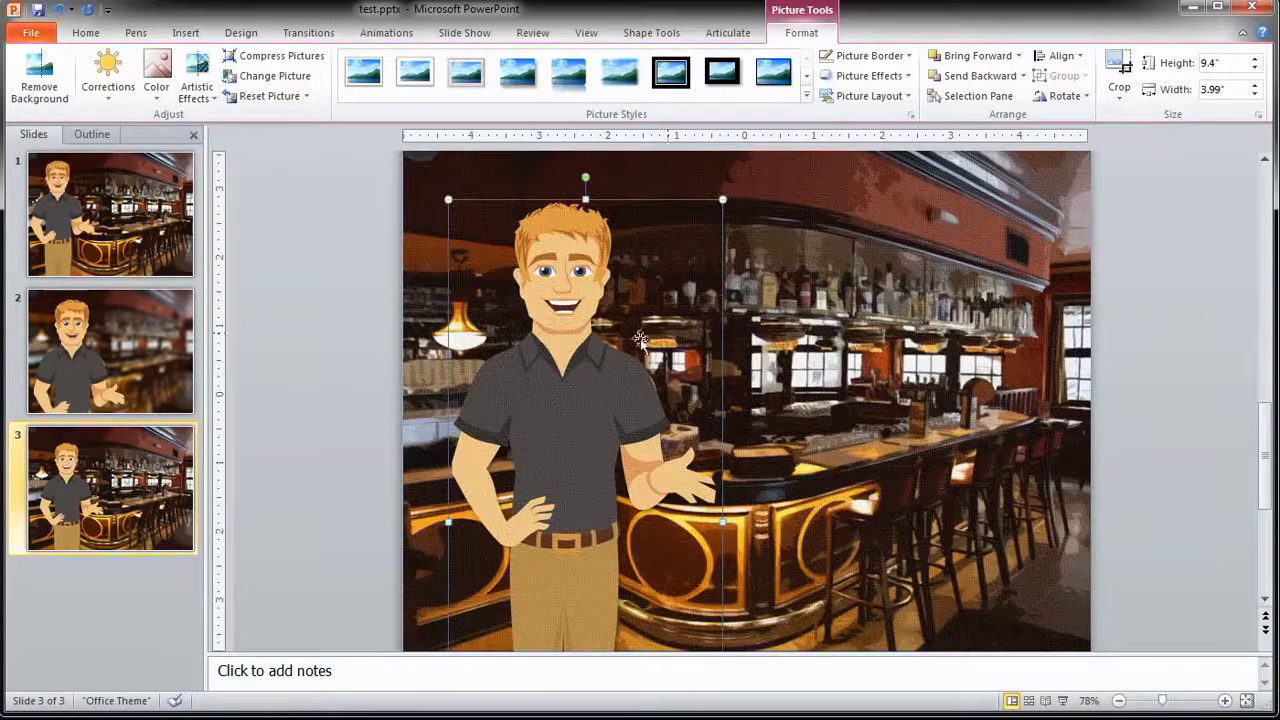
pyautogui.click(822, 341)
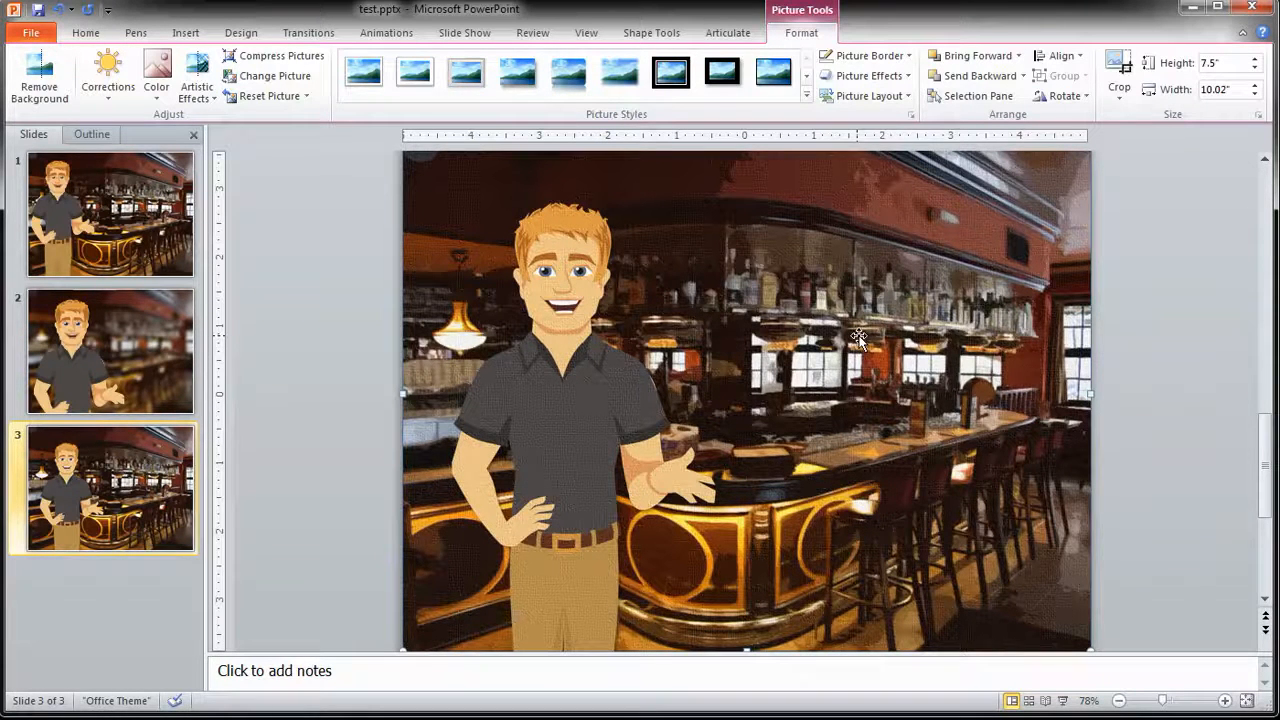
pyautogui.click(584, 383)
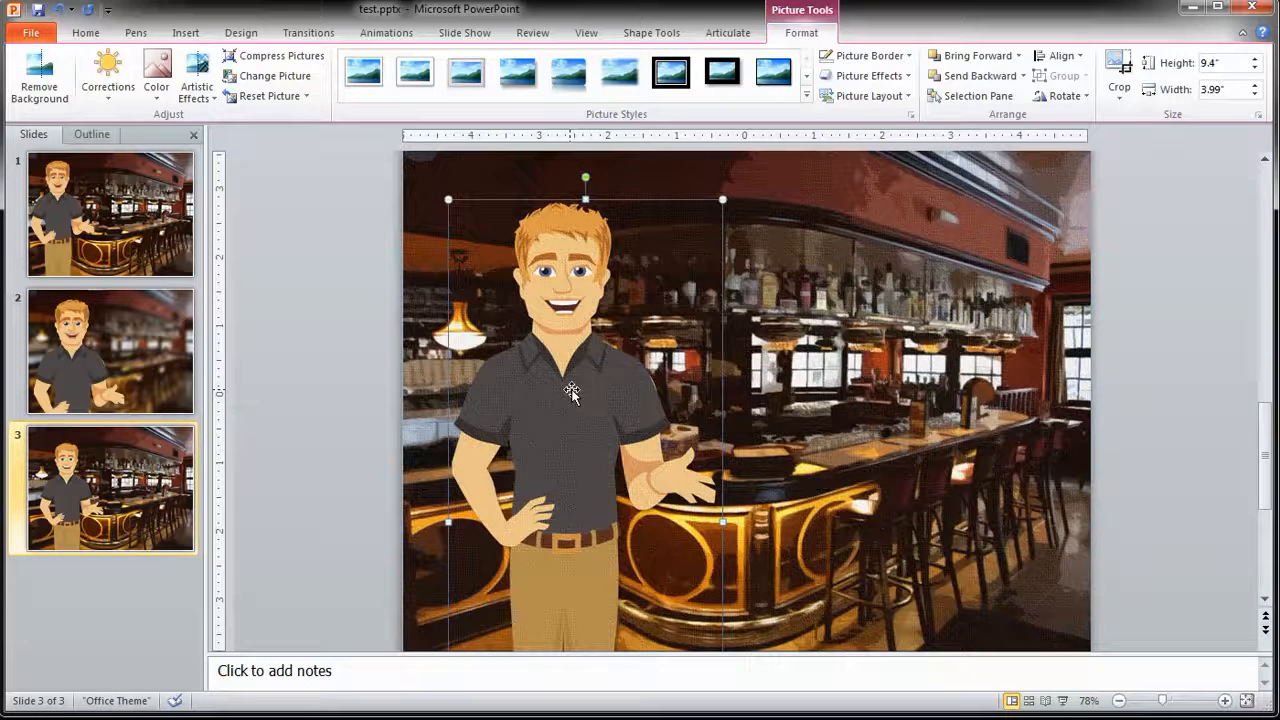